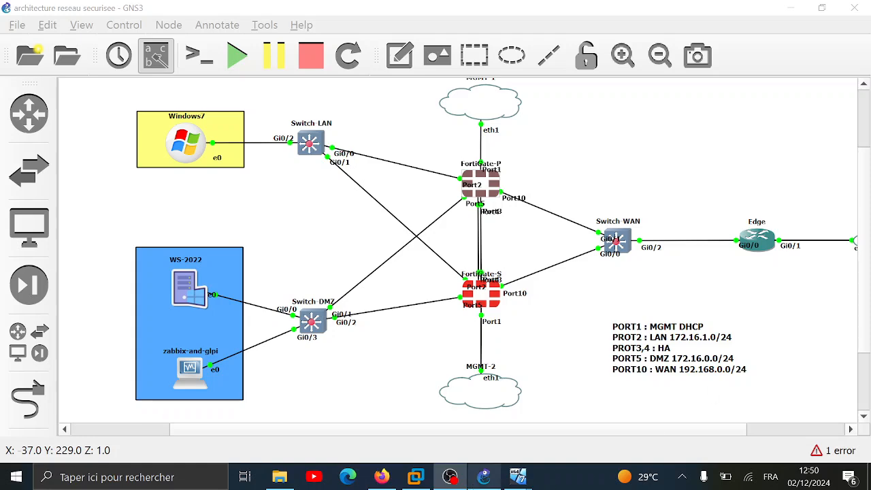
Start a new entry under User & Authentication > LDAP Servers in FortiGate
{"action": "left_click", "coordinate": [381, 476]}
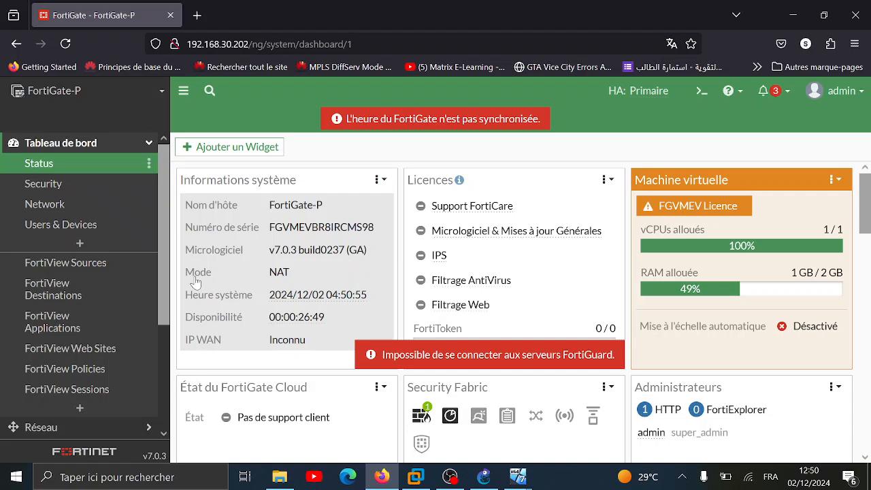
{"action": "left_click", "coordinate": [129, 144]}
{"action": "left_click", "coordinate": [98, 256]}
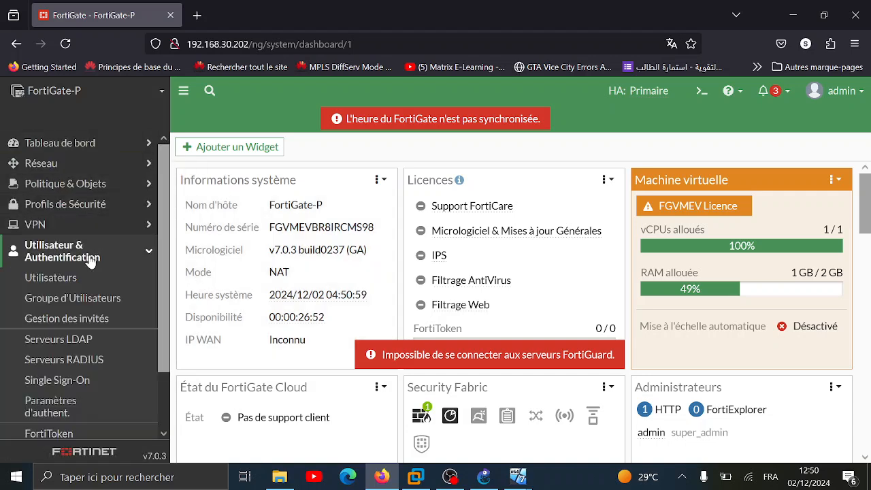
{"action": "scroll", "coordinate": [164, 230], "scroll_direction": "down", "scroll_amount": 1}
{"action": "scroll", "coordinate": [164, 230], "scroll_direction": "down", "scroll_amount": 2}
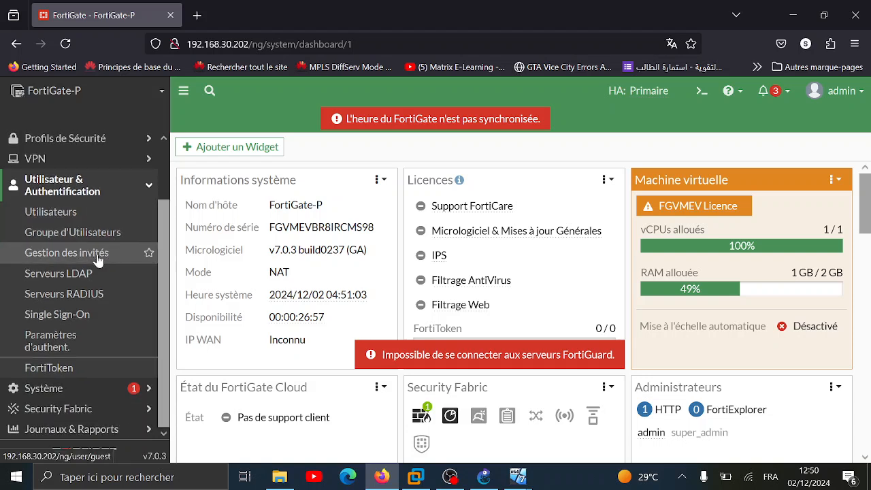
{"action": "left_click", "coordinate": [71, 284]}
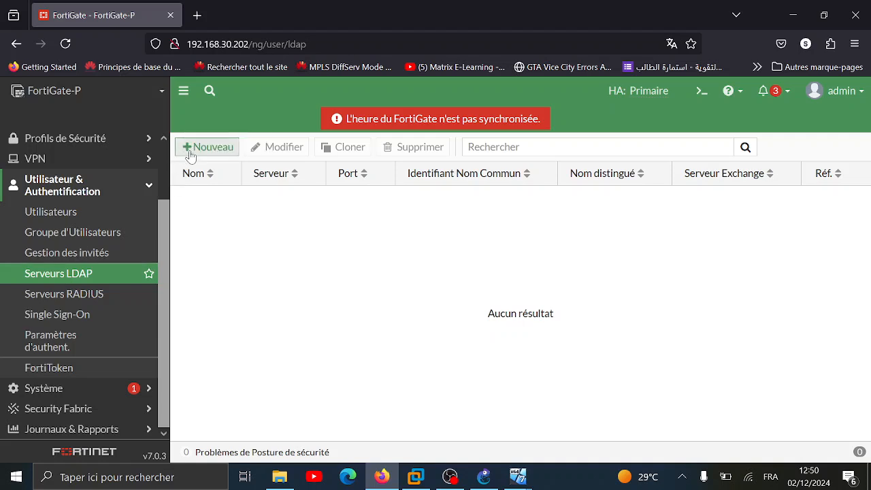
{"action": "left_click", "coordinate": [225, 147]}
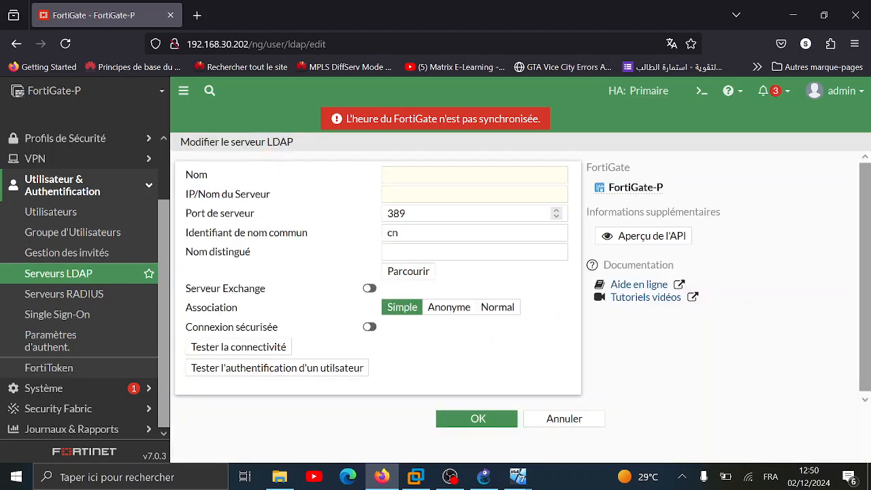
Name it Ldap_AD with server IP 172.16.0.4 and DN DC=abdi,DC=mr, then browse the directory
{"action": "left_click", "coordinate": [474, 175]}
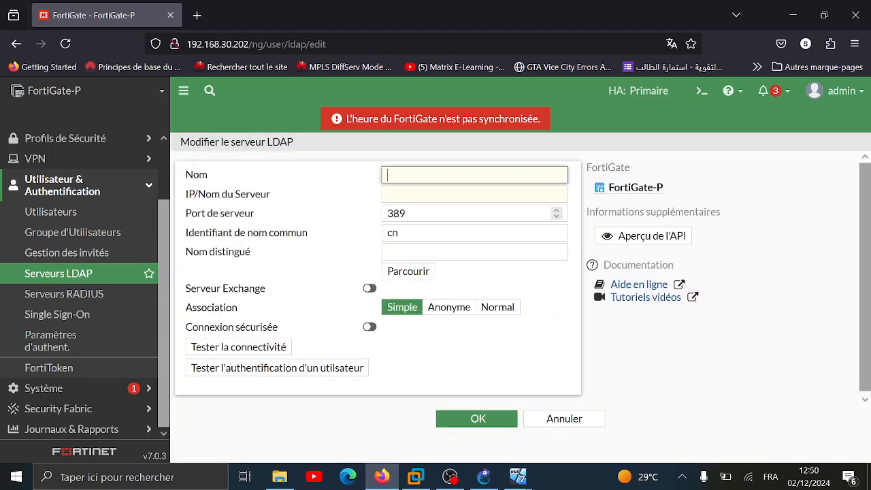
{"action": "type", "text": "Ld"}
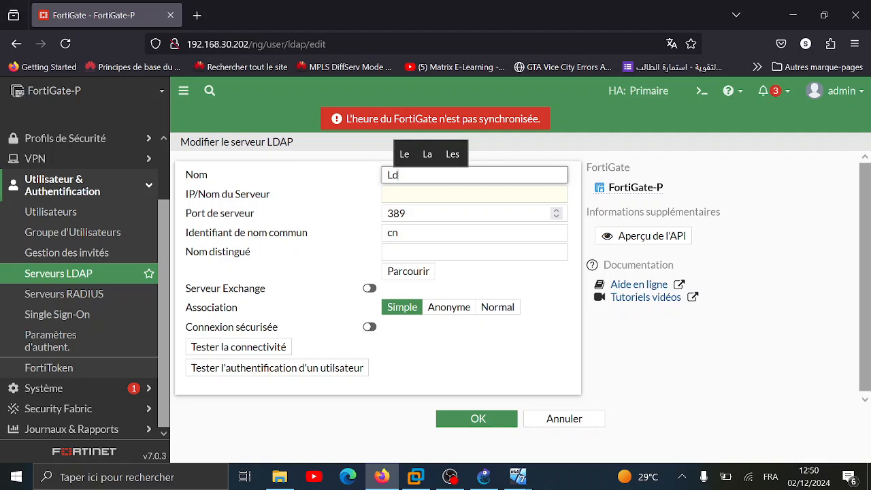
{"action": "type", "text": "ap_"}
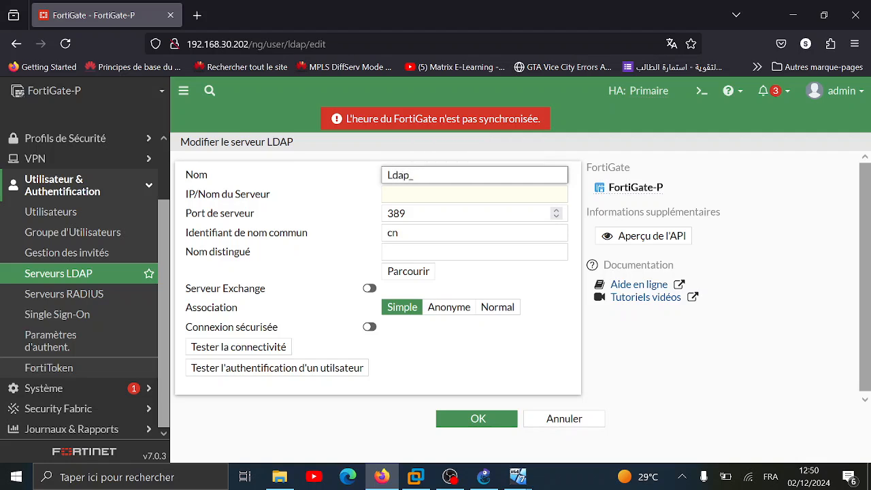
{"action": "type", "text": "AD"}
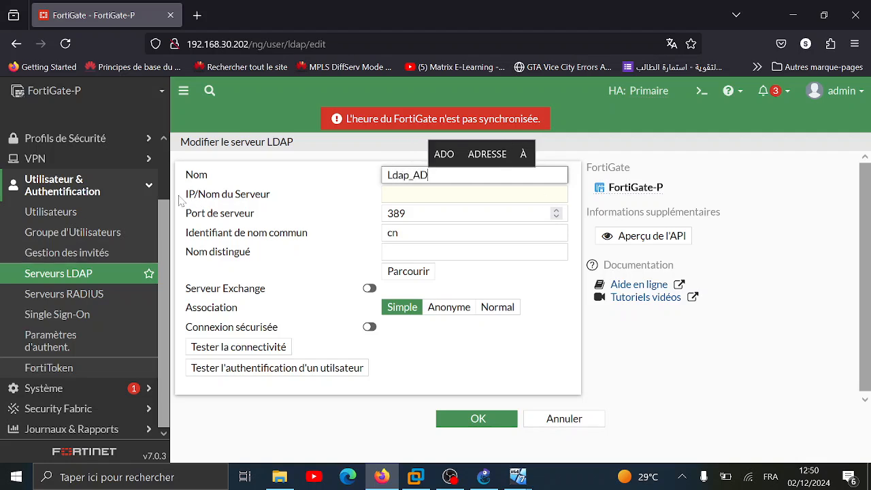
{"action": "left_click_drag", "start_coordinate": [185, 195], "coordinate": [272, 196]}
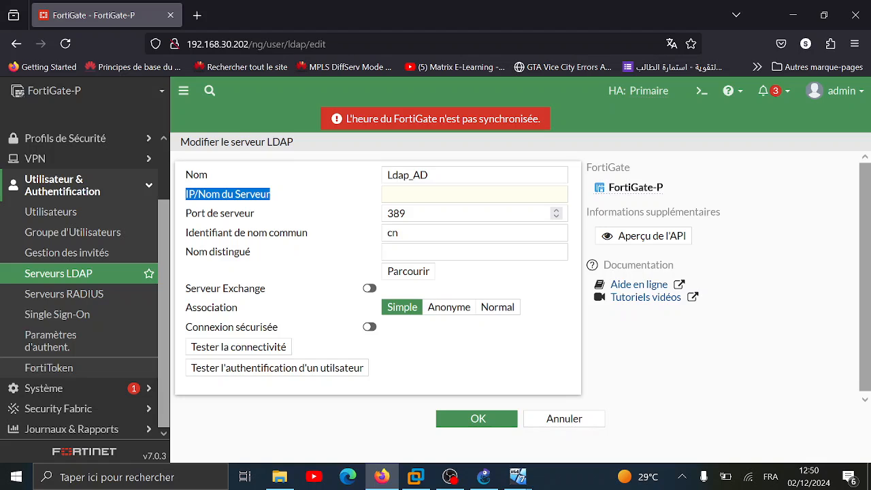
{"action": "left_click", "coordinate": [442, 194]}
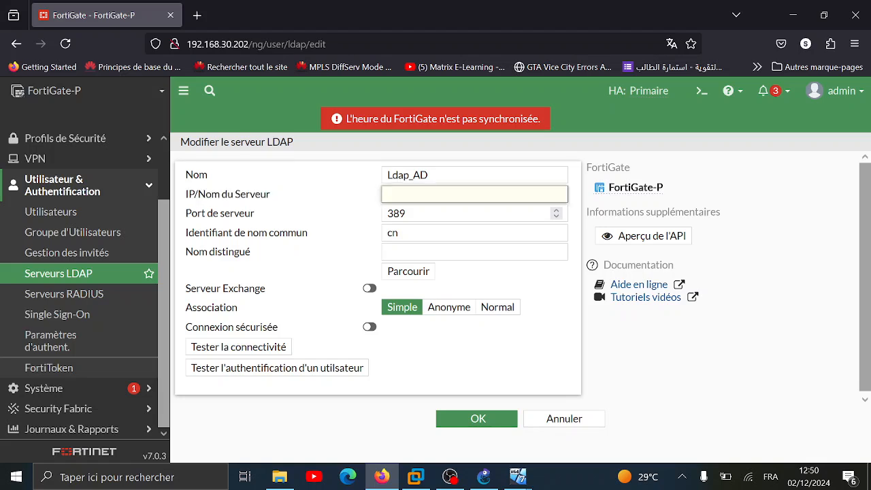
{"action": "type", "text": "172.16.0.4"}
{"action": "left_click", "coordinate": [453, 252]}
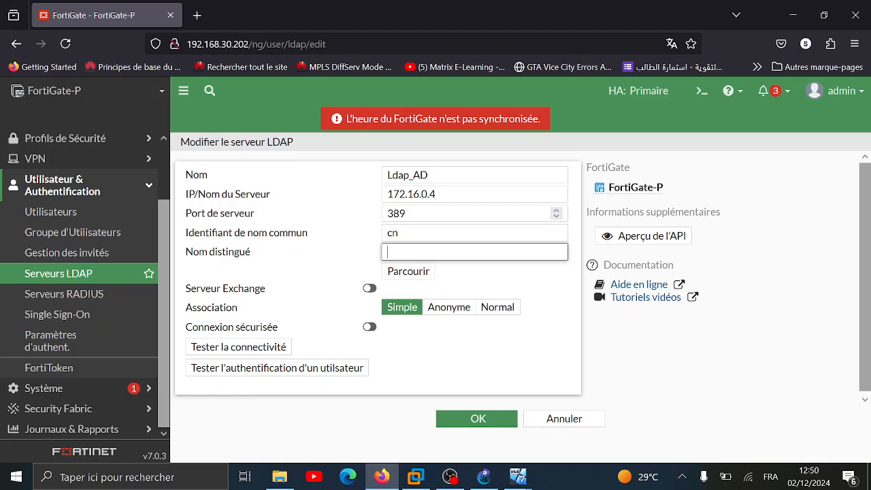
{"action": "type", "text": "DC"}
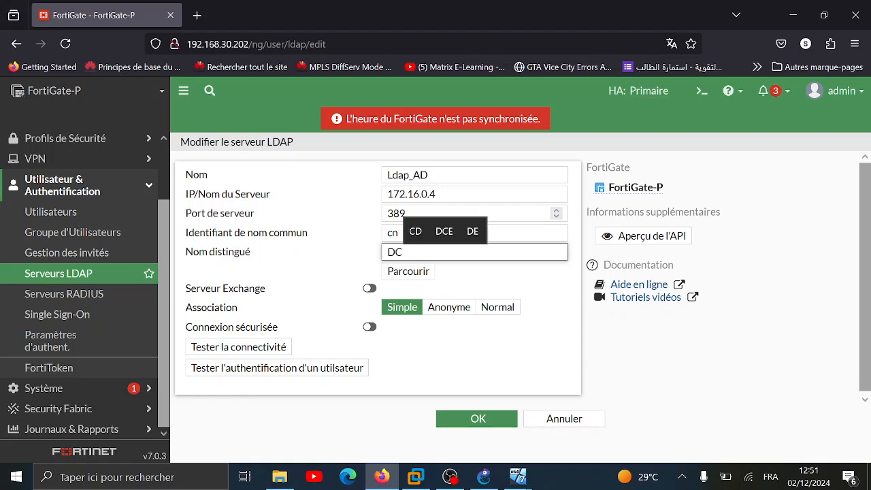
{"action": "type", "text": "=abdi"}
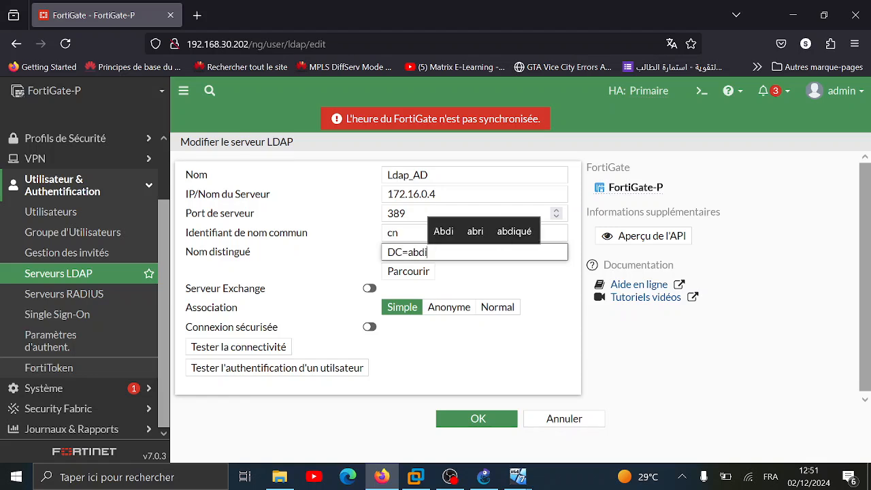
{"action": "type", "text": ","}
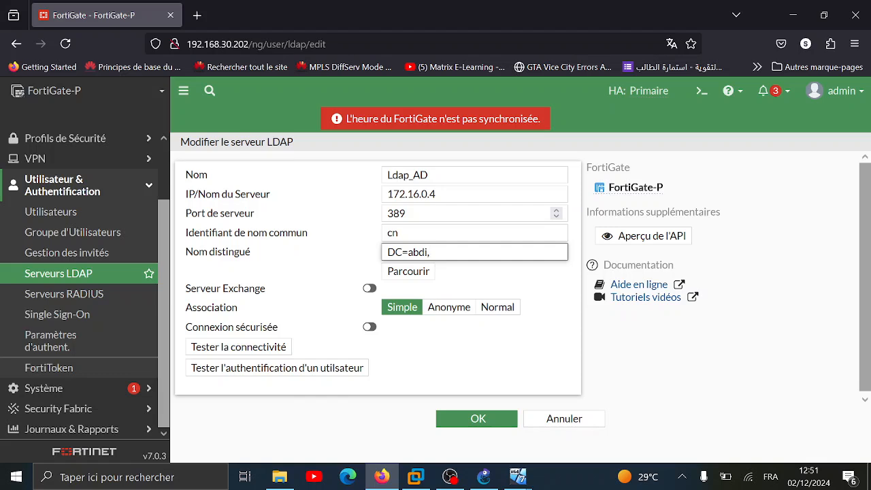
{"action": "type", "text": "DC=mr"}
{"action": "left_click", "coordinate": [407, 272]}
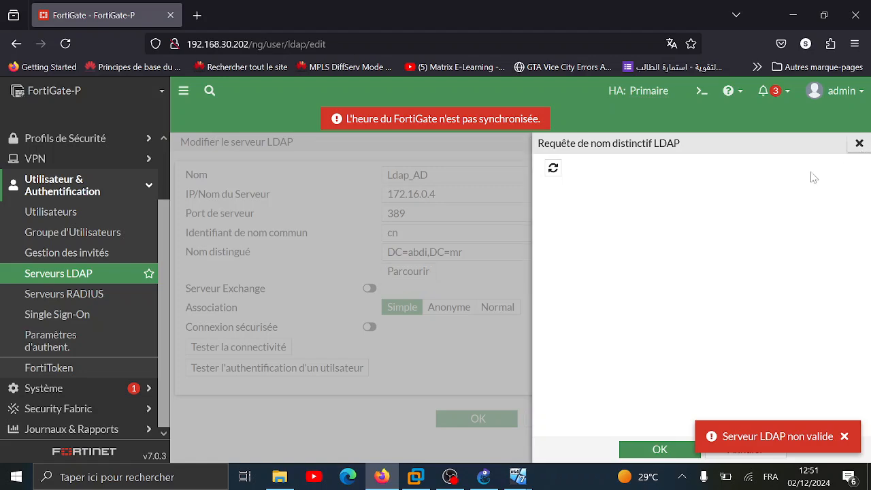
Switch to Normal binding with username cn=administrateur,cn=users,dc=abdi,dc=mr
{"action": "left_click", "coordinate": [859, 143]}
{"action": "left_click", "coordinate": [497, 309]}
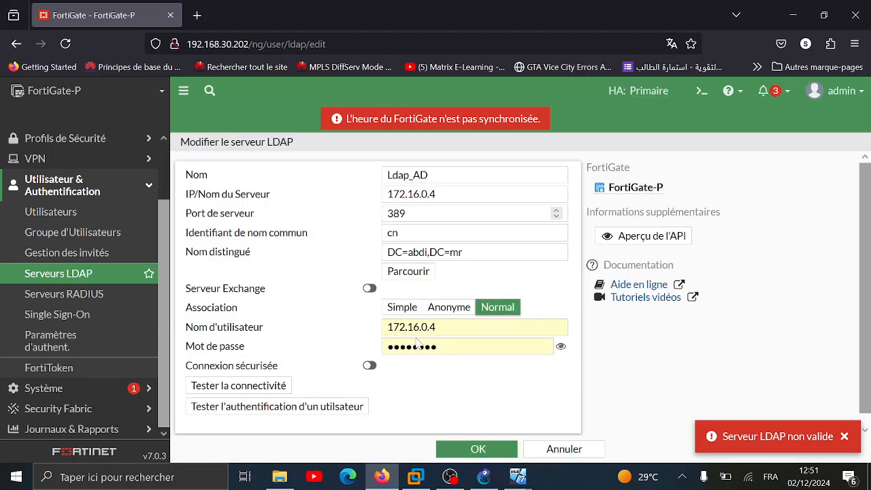
{"action": "scroll", "coordinate": [492, 362], "scroll_direction": "down", "scroll_amount": 1}
{"action": "key", "text": "Tab"}
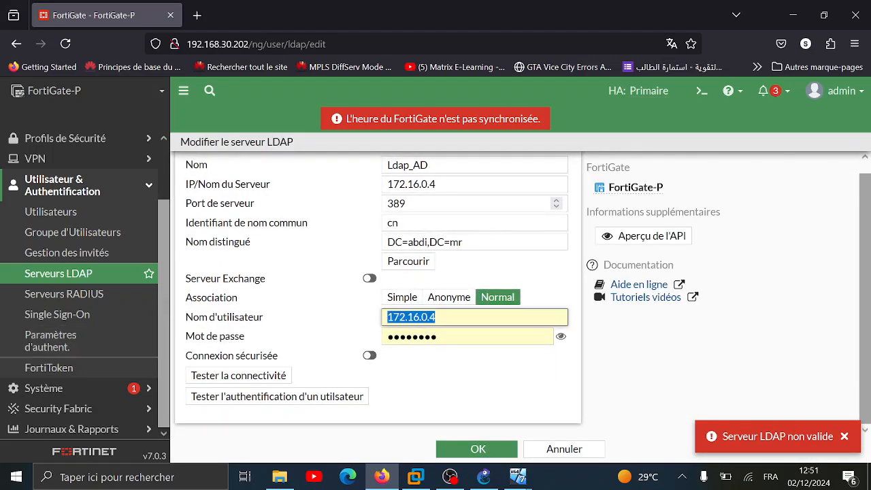
{"action": "type", "text": "cn="}
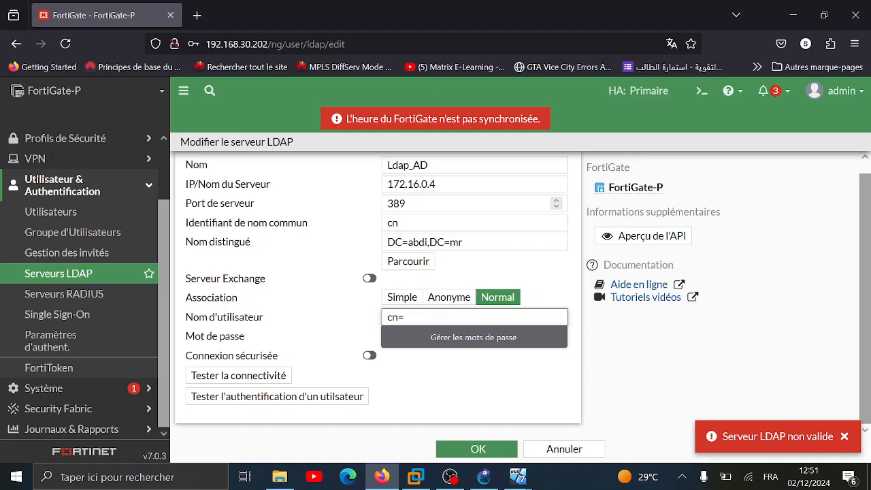
{"action": "type", "text": "administrateu"}
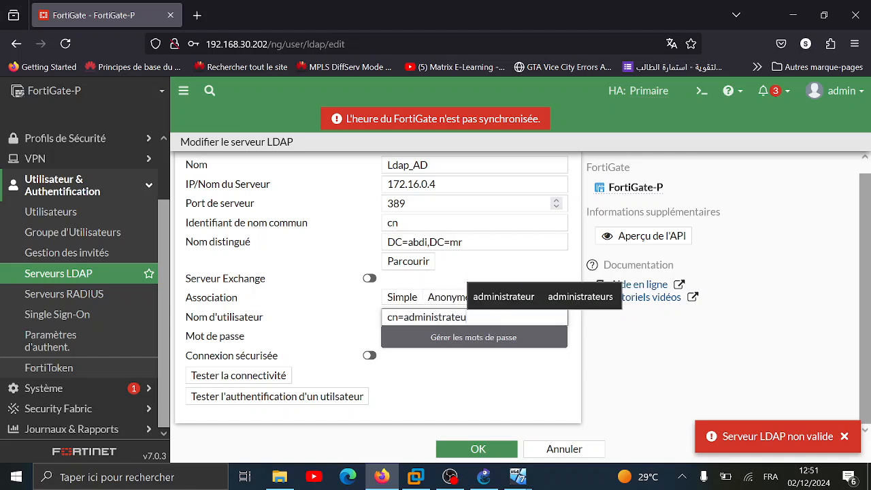
{"action": "type", "text": "r,cn"}
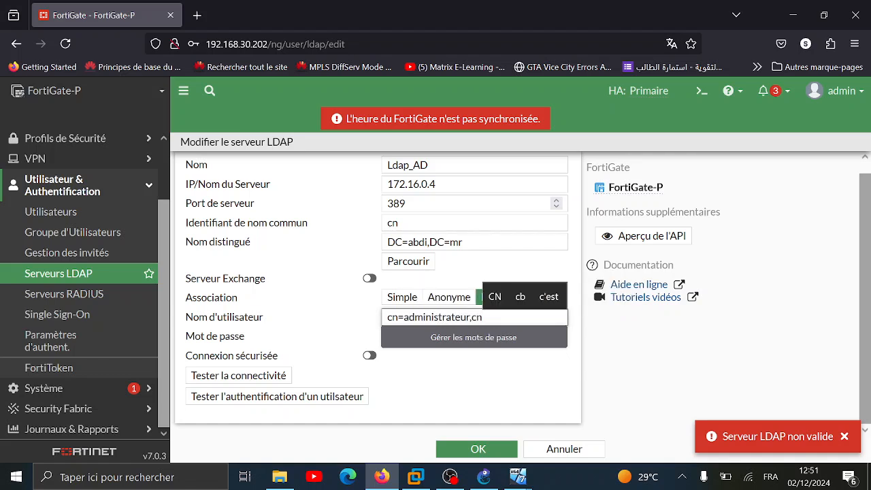
{"action": "type", "text": "=users"}
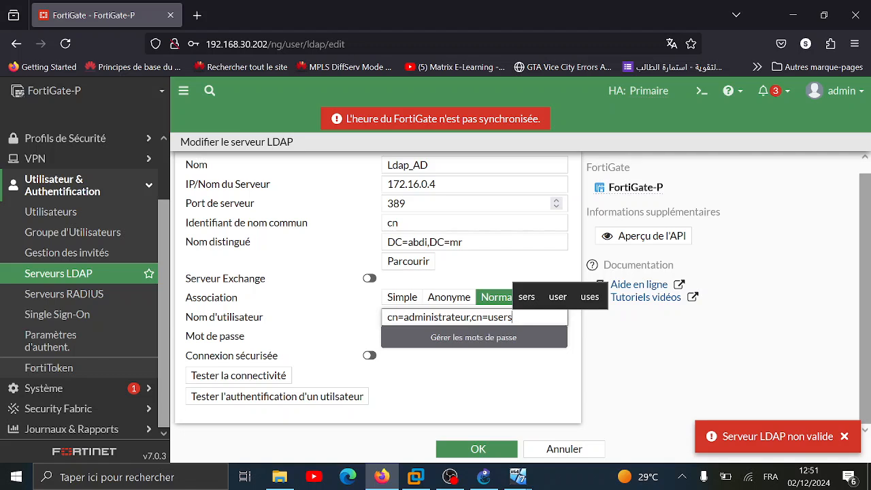
{"action": "type", "text": ","}
{"action": "type", "text": "dc"}
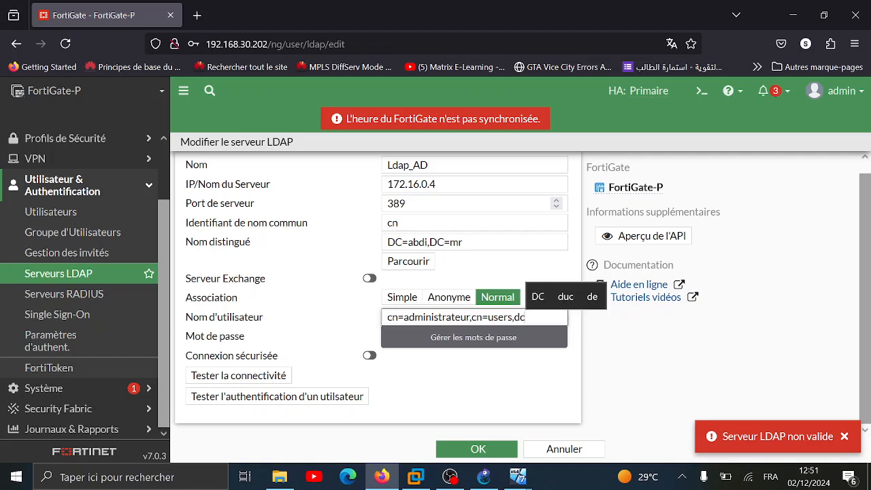
{"action": "type", "text": "=abdi,a"}
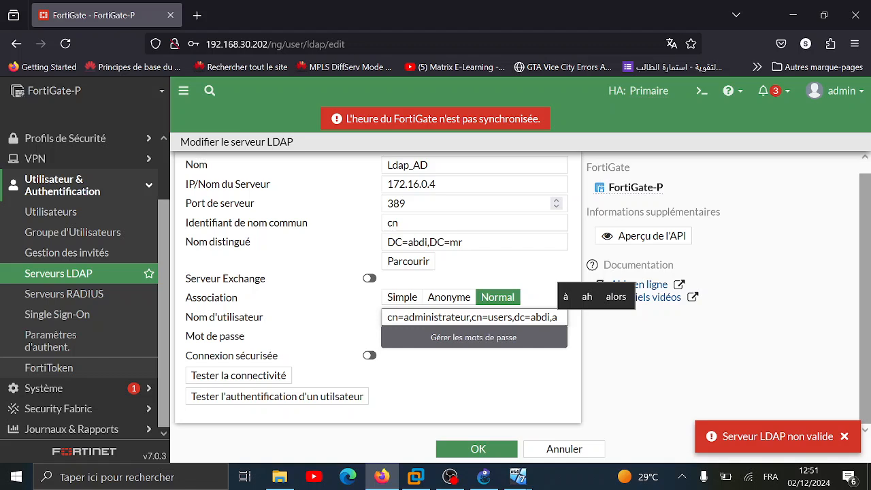
{"action": "key", "text": "BackSpace"}
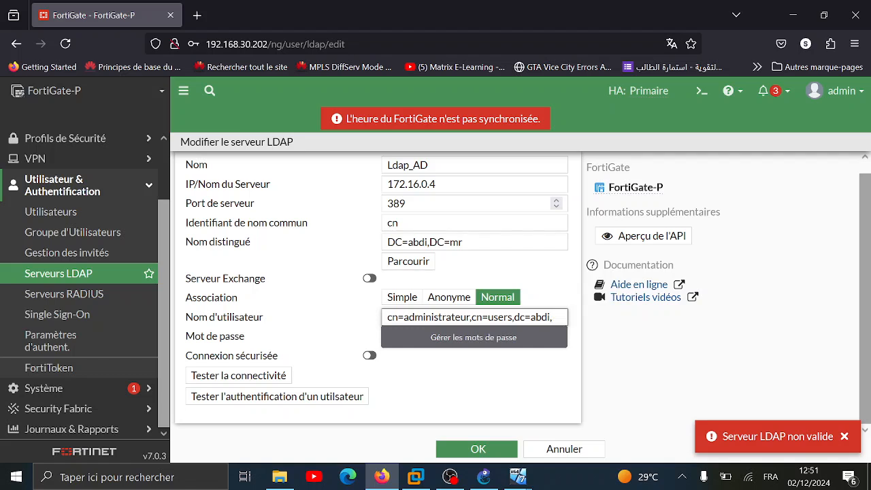
{"action": "type", "text": "dc="}
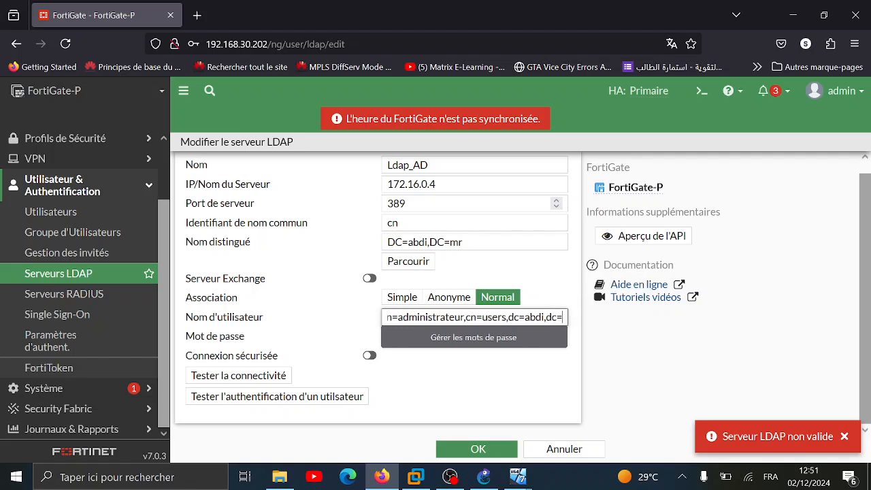
{"action": "type", "text": "mr"}
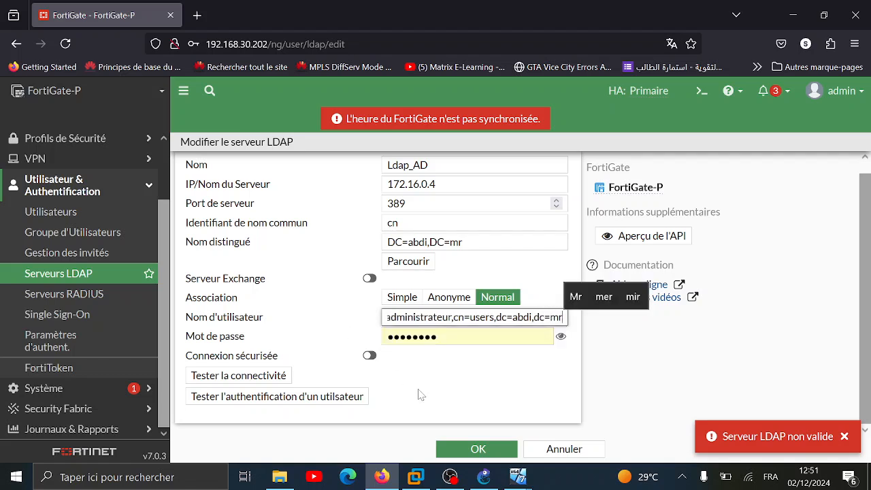
Enter the bind password and test connectivity, confirming the status shows Réussi
{"action": "key", "text": "Tab"}
{"action": "key", "text": "ctrl+a"}
{"action": "type", "text": "P@s"}
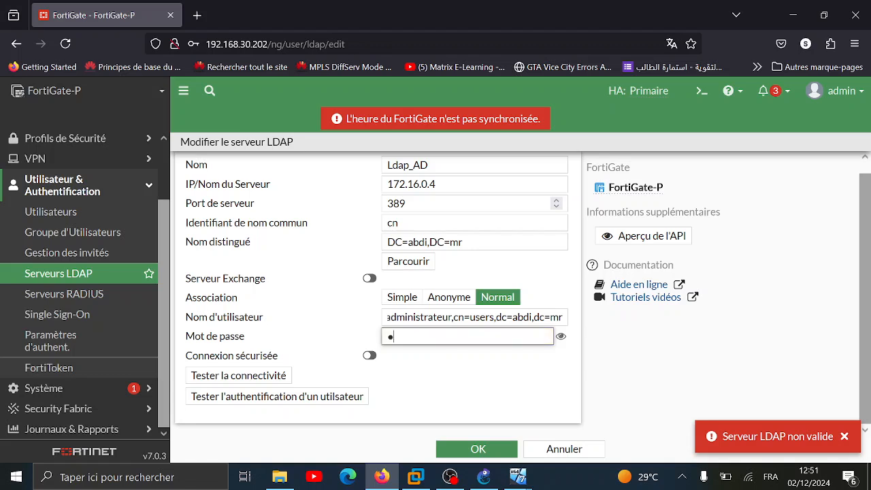
{"action": "type", "text": "sw0rd"}
{"action": "left_click", "coordinate": [239, 376]}
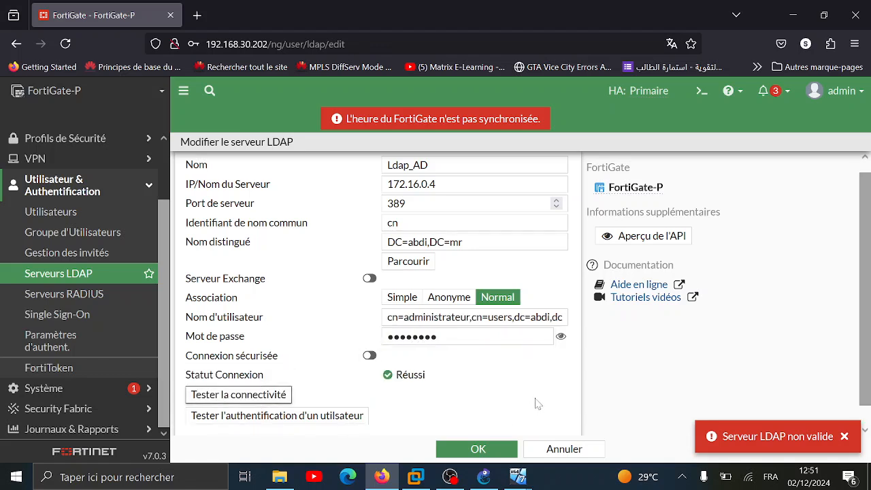
{"action": "left_click_drag", "start_coordinate": [449, 375], "coordinate": [319, 375]}
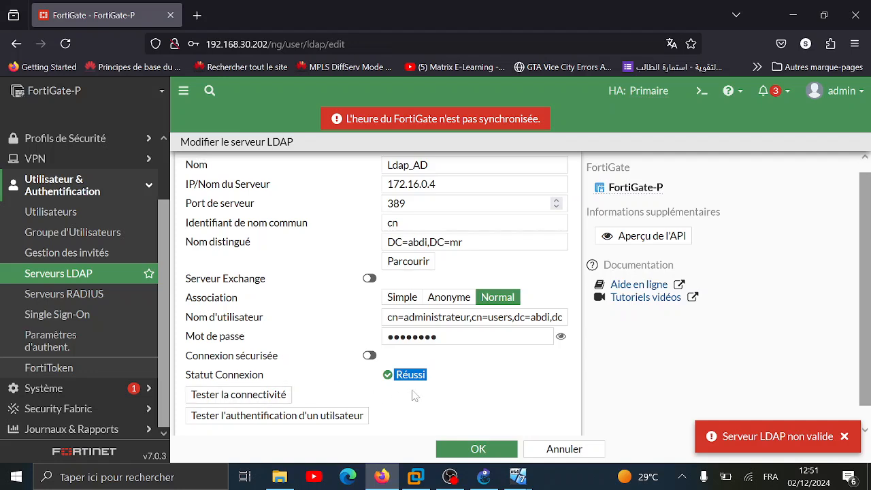
Browse the directory DNs, then save Ldap_AD, choosing Plus tard on the password prompt
{"action": "left_click", "coordinate": [408, 262]}
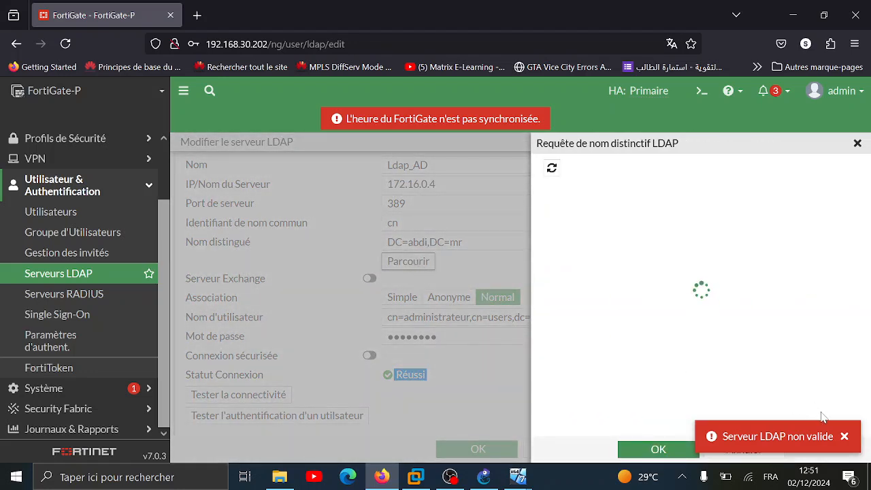
{"action": "left_click", "coordinate": [844, 436]}
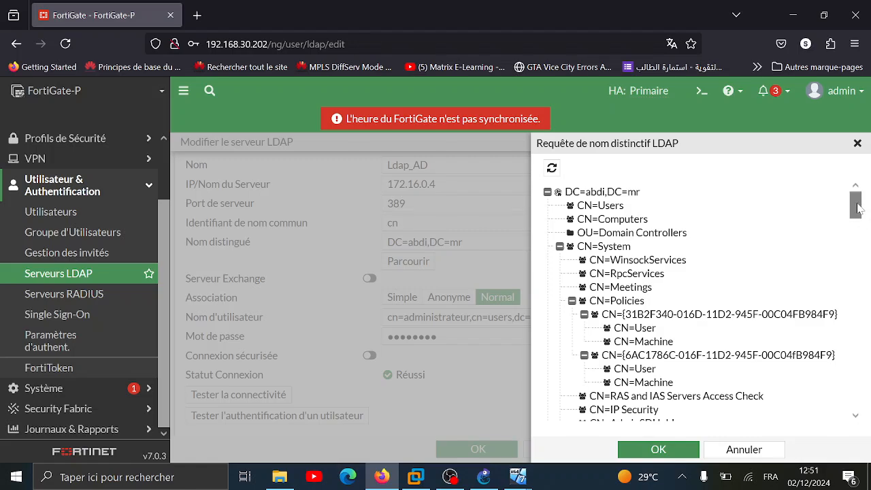
{"action": "left_click_drag", "start_coordinate": [857, 204], "coordinate": [862, 167]}
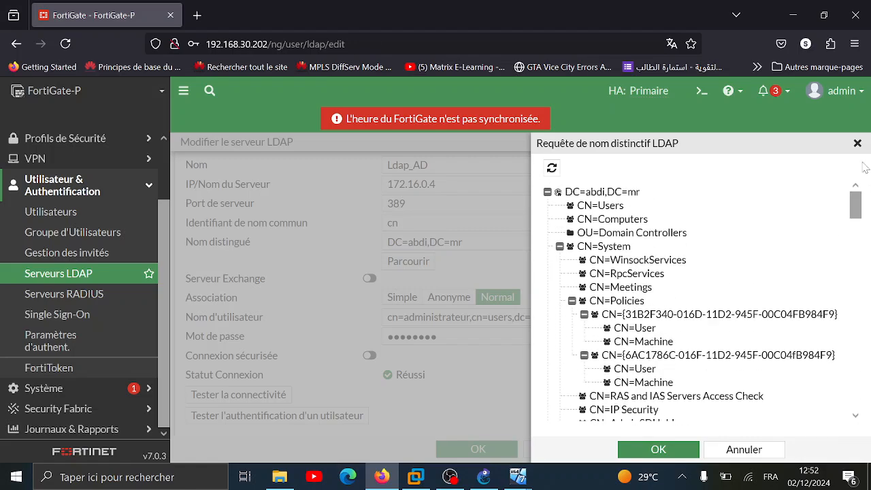
{"action": "left_click", "coordinate": [658, 449]}
{"action": "left_click", "coordinate": [499, 450]}
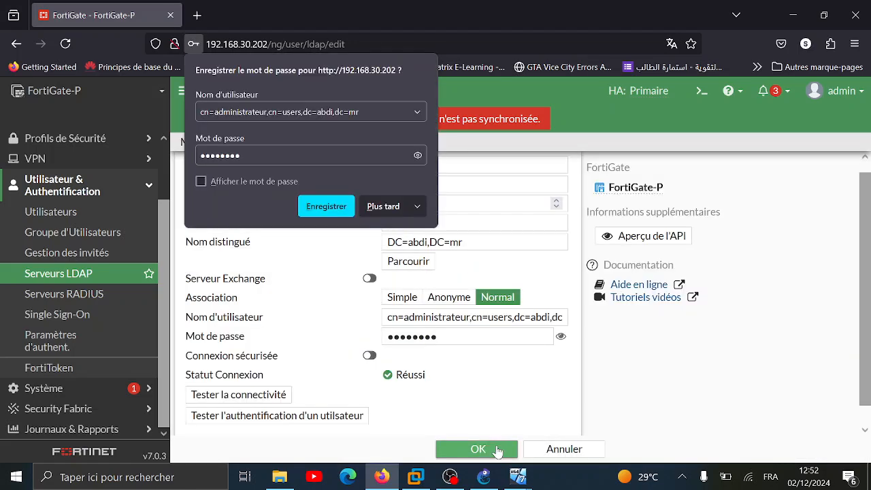
{"action": "left_click", "coordinate": [376, 208]}
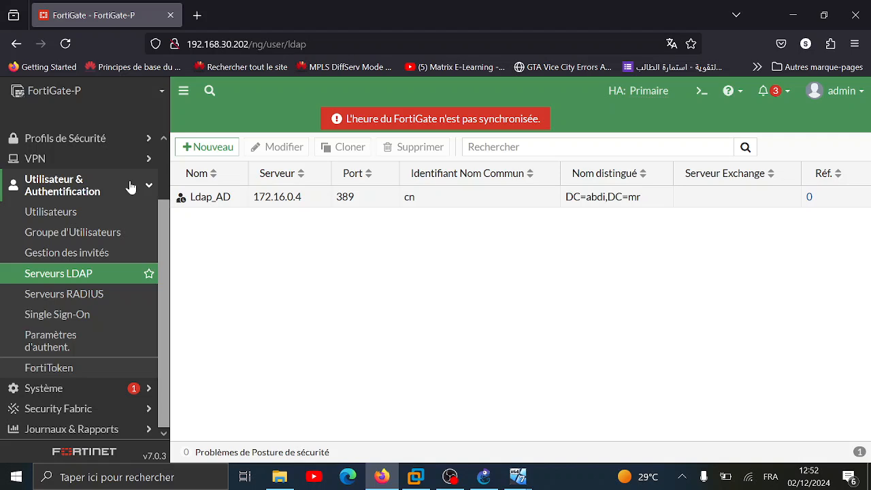
{"action": "left_click", "coordinate": [131, 186]}
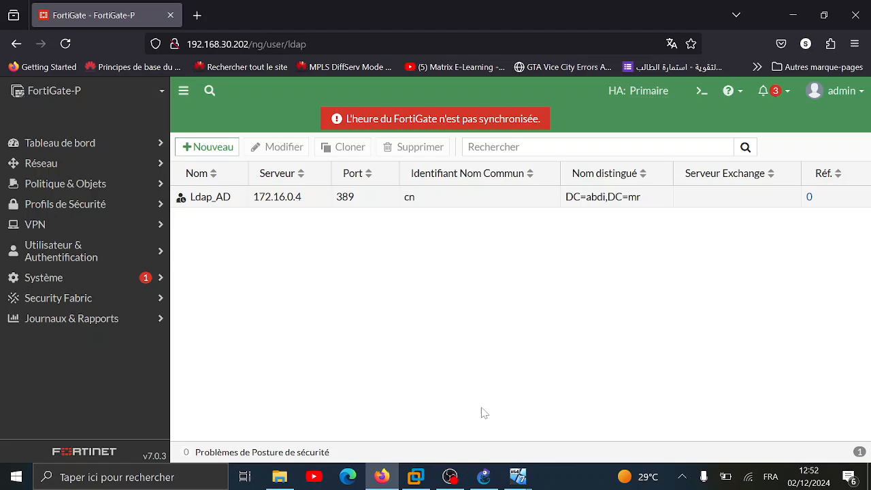
On WS-2022, close the command prompt, network connections and AD Users and Computers windows
{"action": "mouse_move", "coordinate": [518, 476]}
{"action": "left_click", "coordinate": [626, 392]}
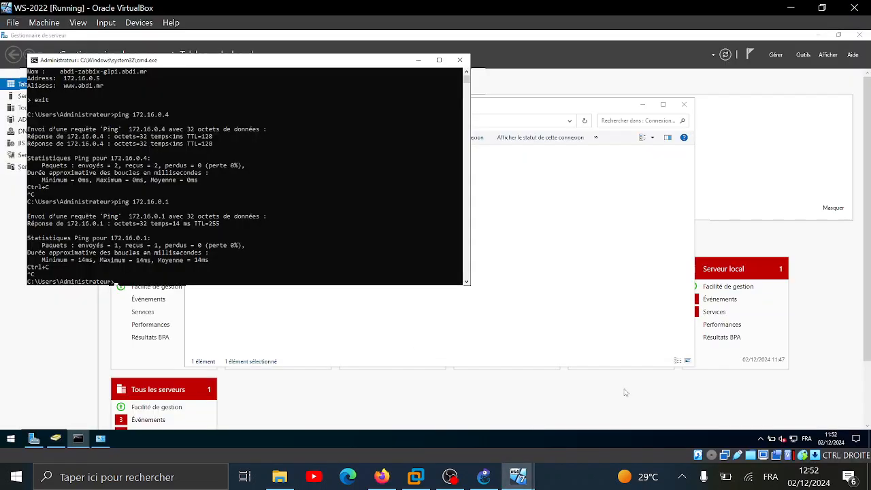
{"action": "left_click", "coordinate": [460, 60]}
{"action": "left_click", "coordinate": [724, 104]}
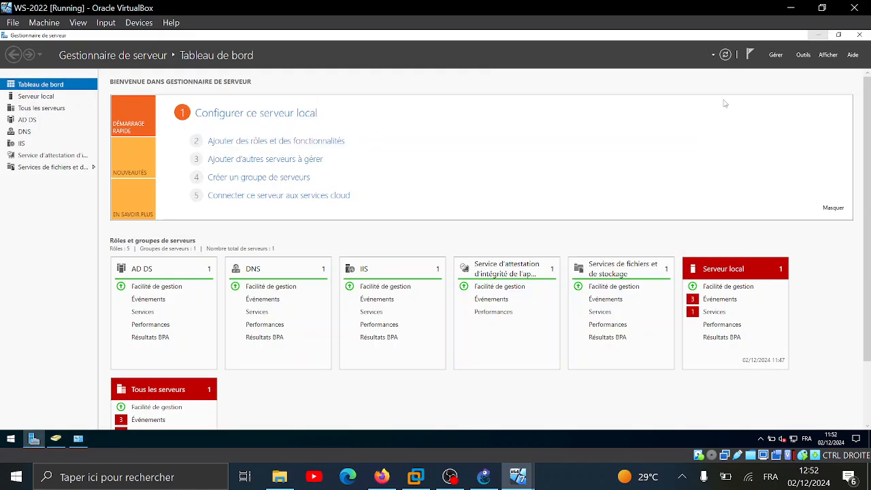
{"action": "left_click", "coordinate": [685, 105]}
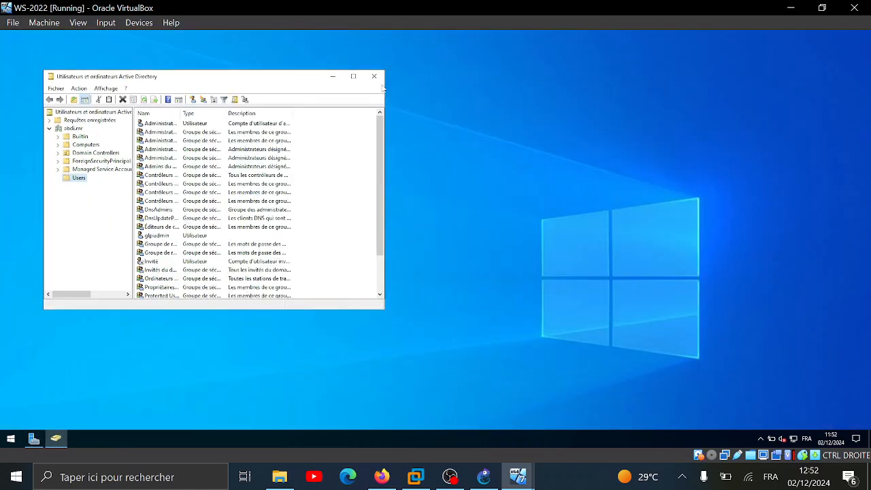
{"action": "left_click", "coordinate": [374, 76]}
{"action": "left_click_drag", "start_coordinate": [65, 143], "coordinate": [490, 163]}
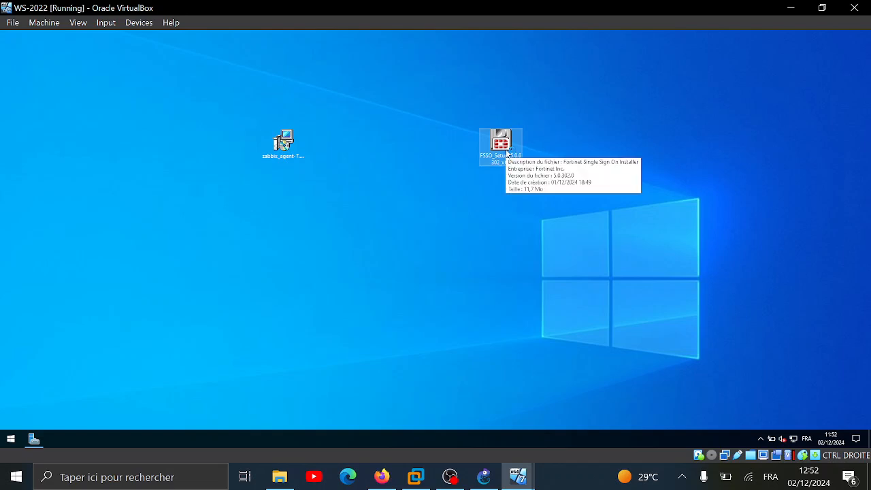
Run FSSO_Setup, accept the EULA, keep the default folder, enter the Administrateur password, and install
{"action": "double_click", "coordinate": [507, 154]}
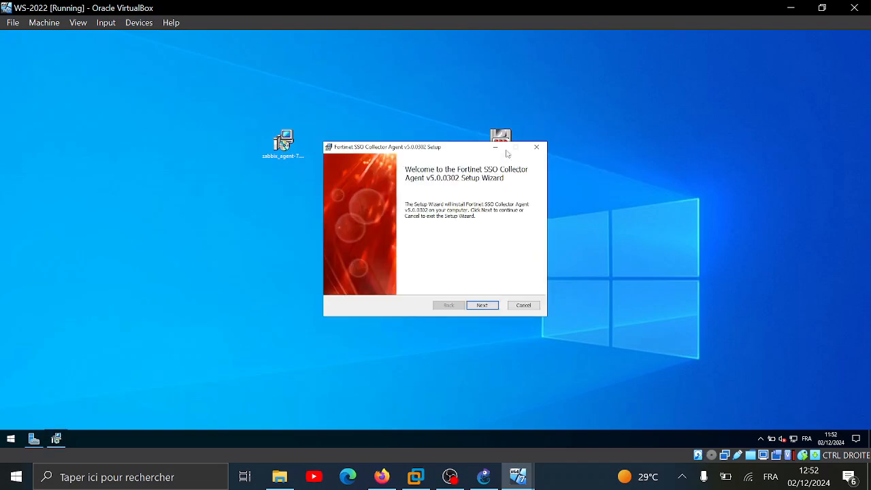
{"action": "left_click", "coordinate": [483, 305]}
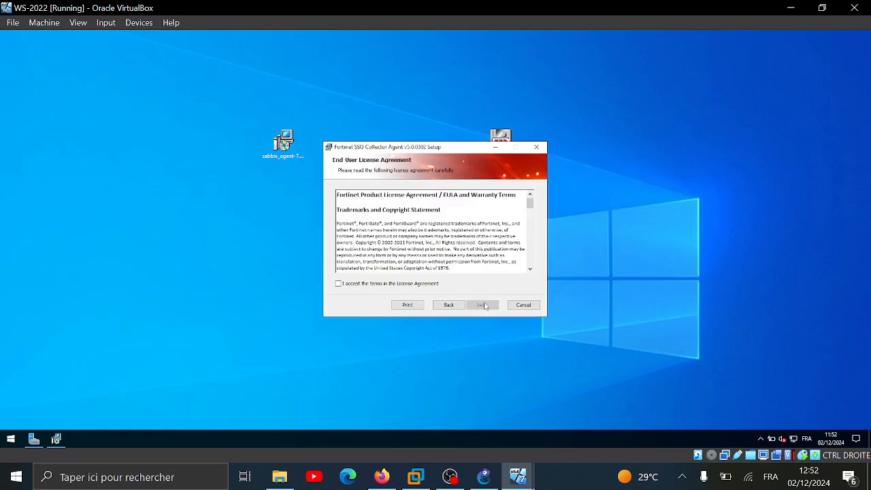
{"action": "left_click", "coordinate": [405, 283]}
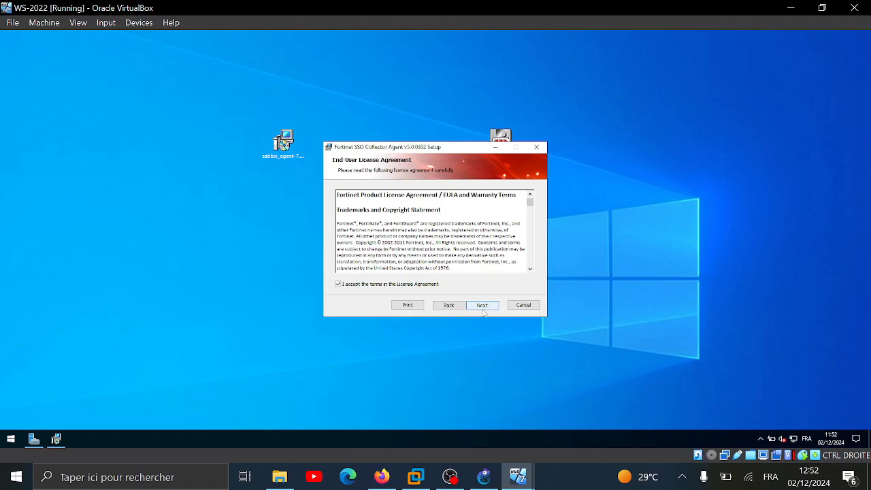
{"action": "left_click", "coordinate": [486, 307]}
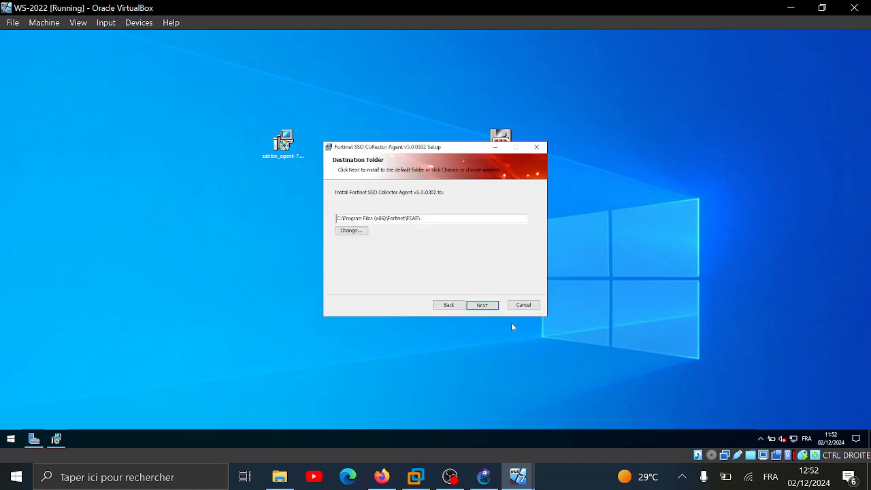
{"action": "left_click", "coordinate": [493, 309]}
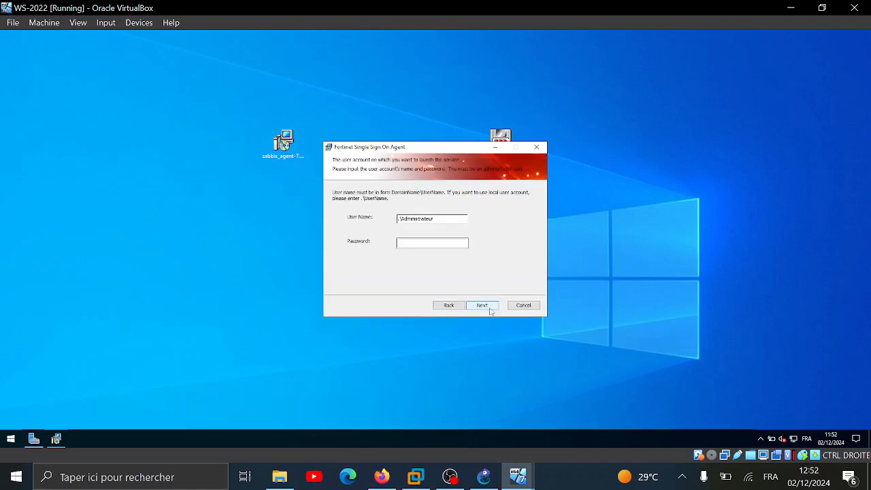
{"action": "left_click", "coordinate": [435, 243]}
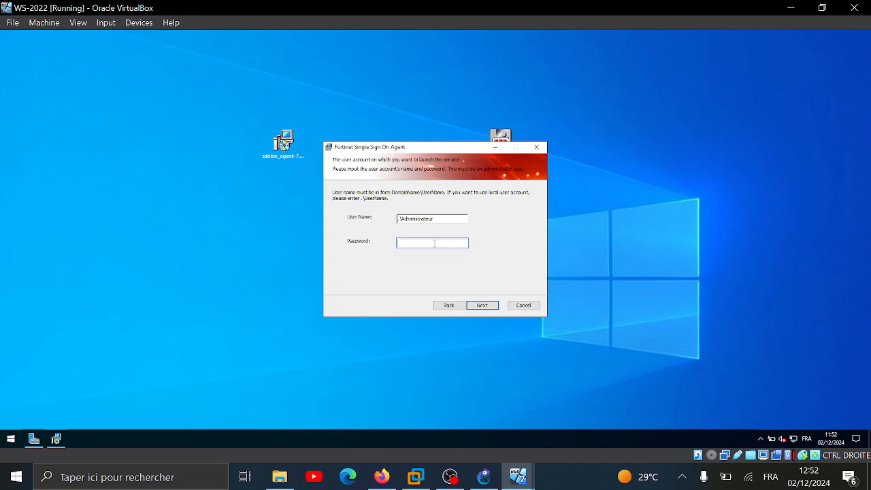
{"action": "type", "text": "•"}
{"action": "left_click", "coordinate": [482, 307]}
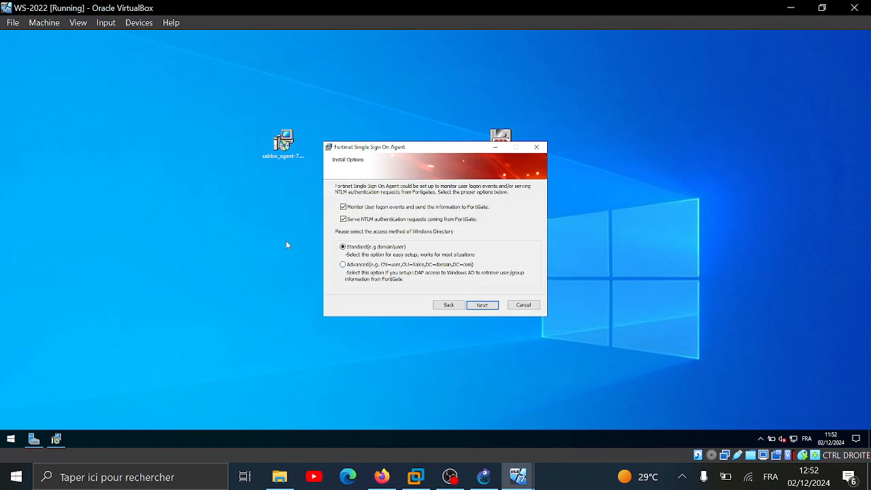
{"action": "left_click", "coordinate": [481, 304]}
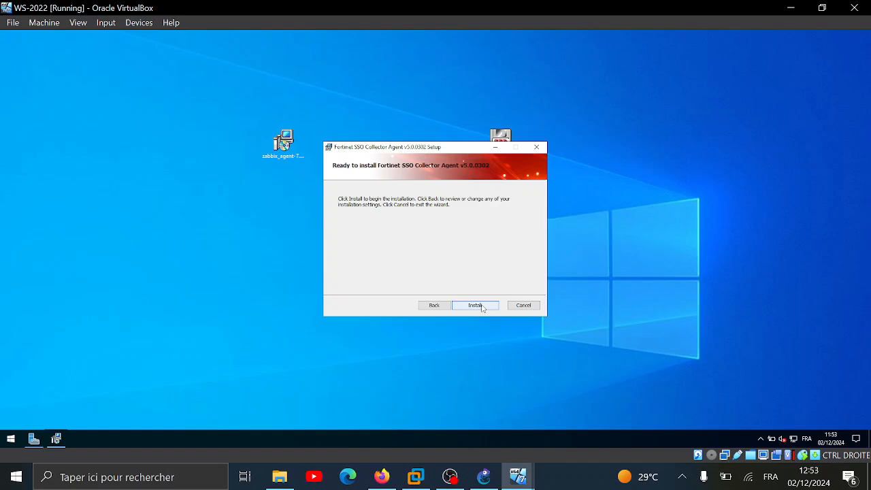
{"action": "left_click", "coordinate": [483, 306]}
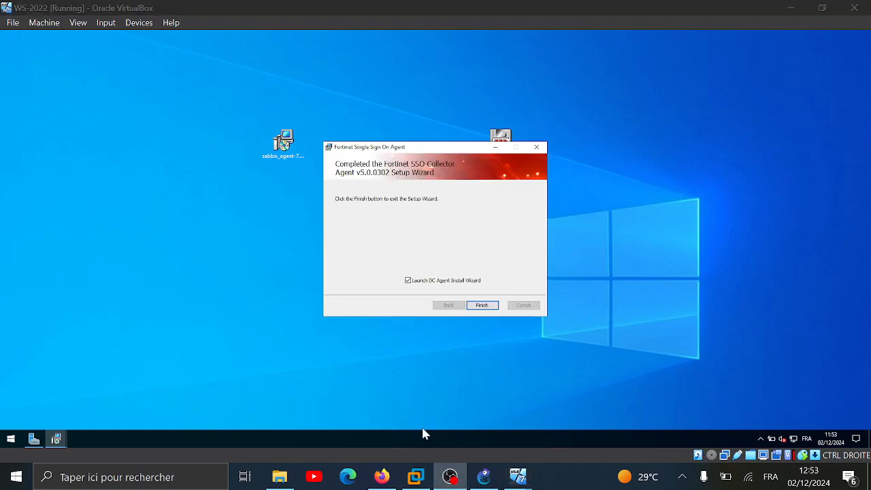
Install the DC Agent with collector 172.16.0.4 port 8002, monitoring ABDI.abdi.mr with no excluded users
{"action": "left_click", "coordinate": [783, 16]}
{"action": "left_click", "coordinate": [487, 307]}
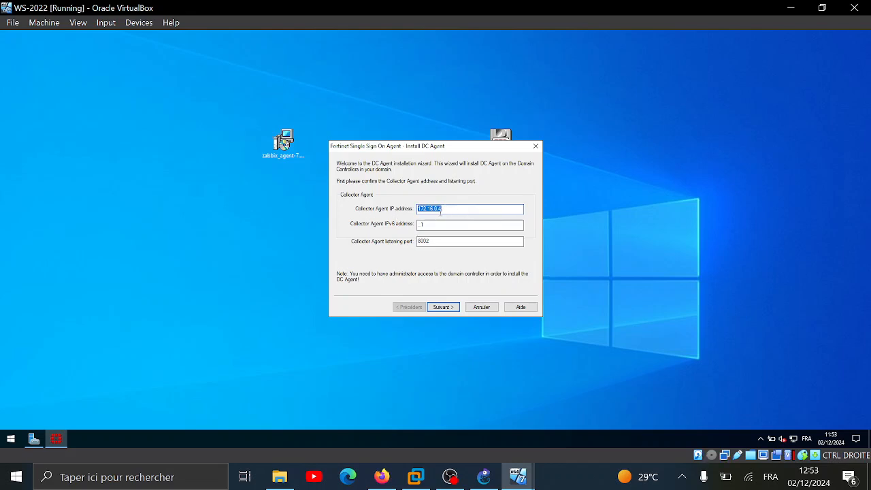
{"action": "key", "text": "Tab"}
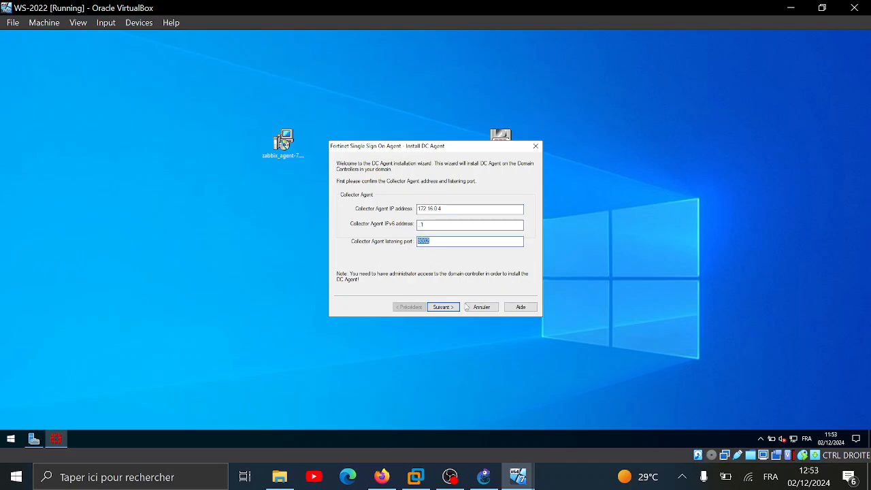
{"action": "left_click", "coordinate": [443, 307]}
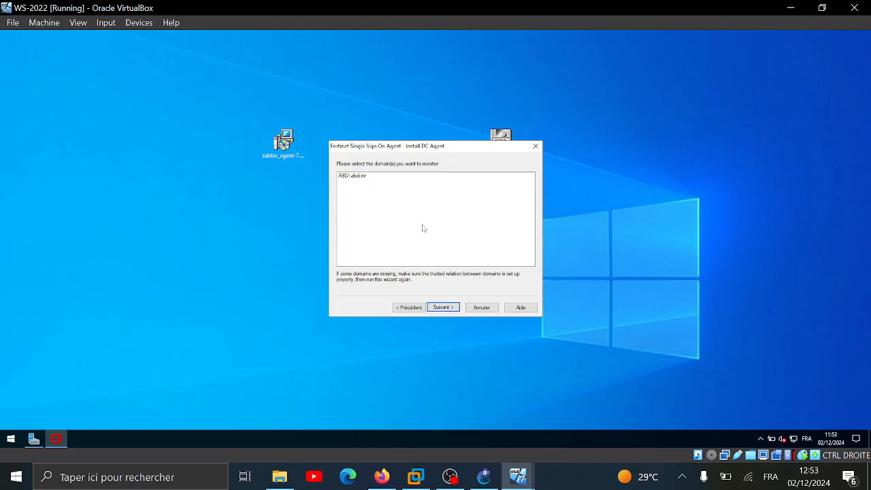
{"action": "left_click", "coordinate": [352, 176]}
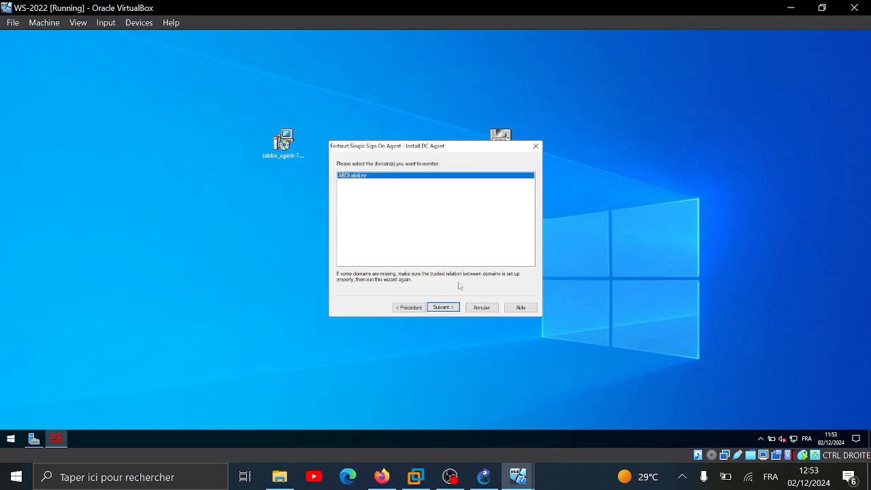
{"action": "left_click", "coordinate": [443, 307]}
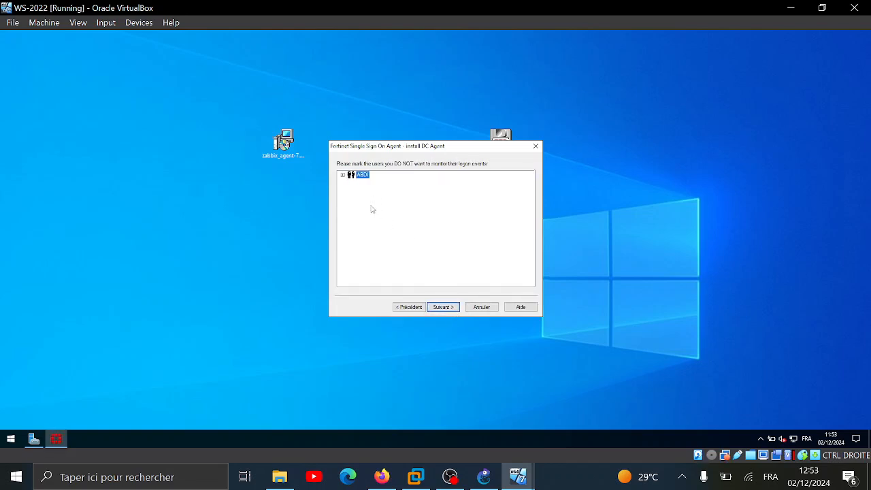
{"action": "left_click", "coordinate": [343, 175]}
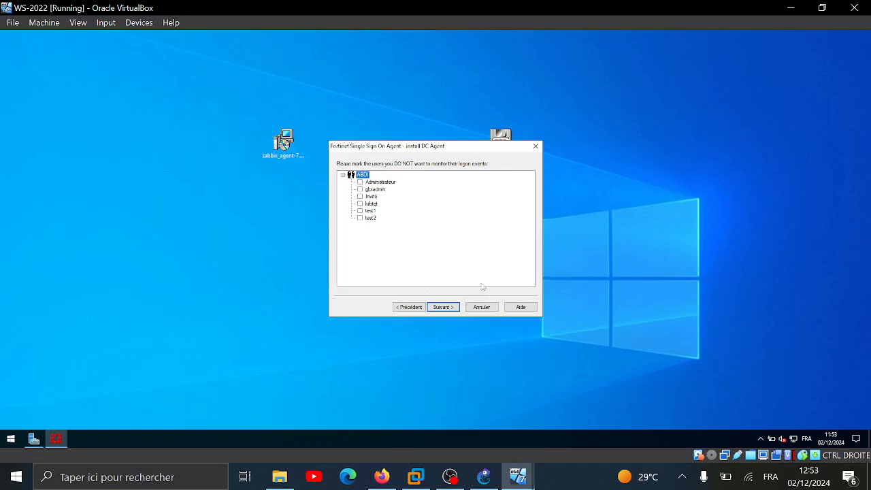
{"action": "left_click", "coordinate": [451, 307]}
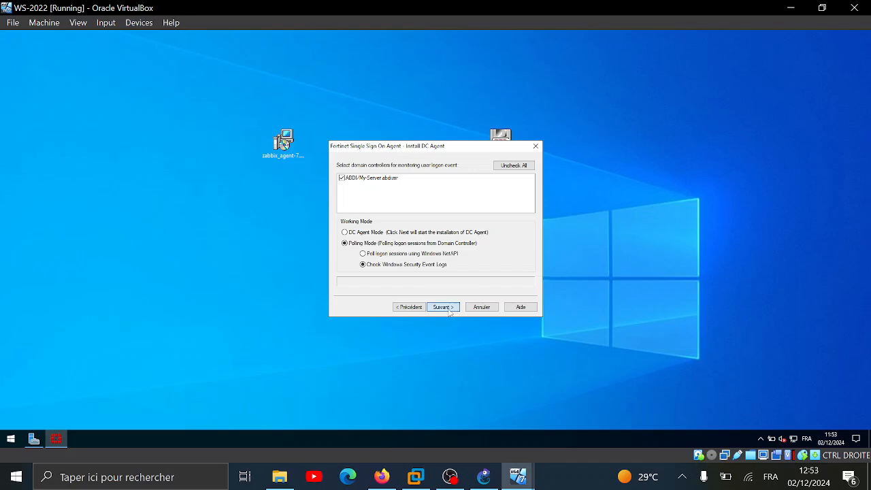
{"action": "left_click", "coordinate": [449, 309]}
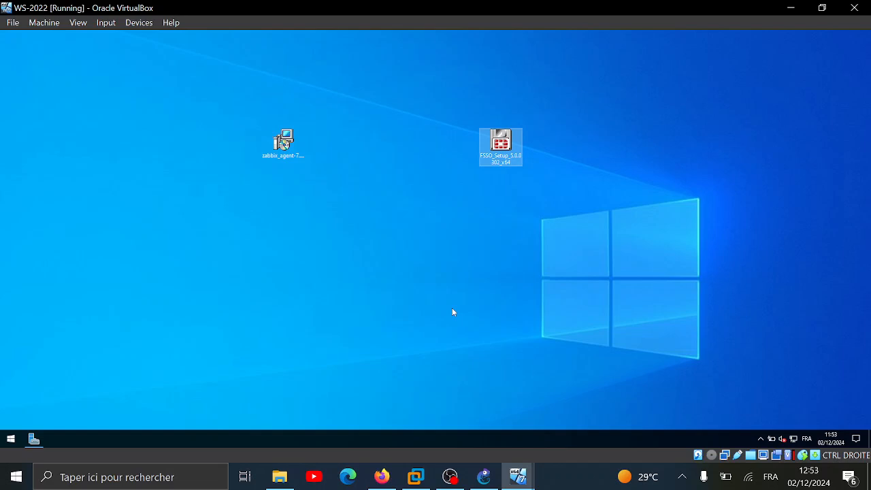
Launch Configure Fortinet Single Sign On Agent and check the collector service status
{"action": "left_click", "coordinate": [11, 439]}
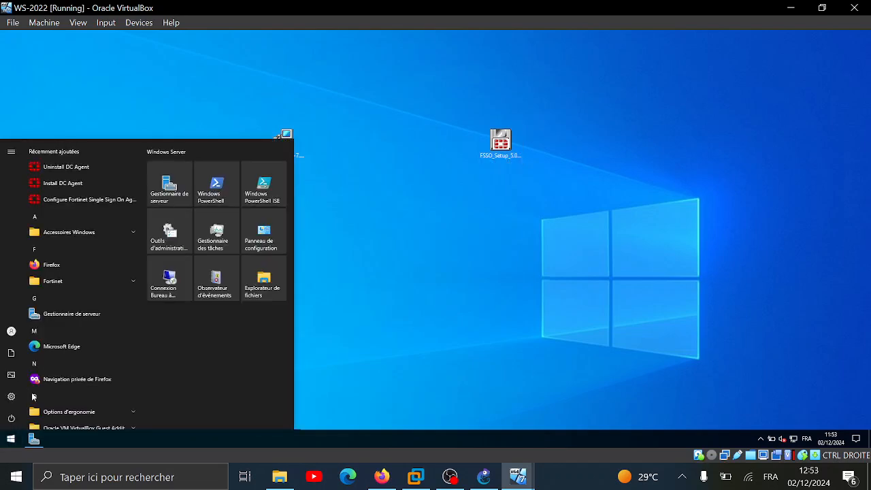
{"action": "left_click", "coordinate": [101, 200]}
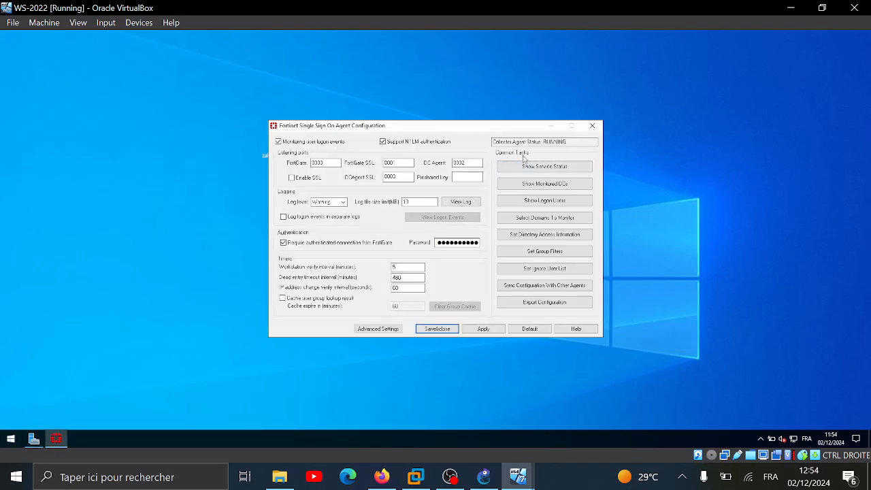
{"action": "left_click", "coordinate": [550, 170]}
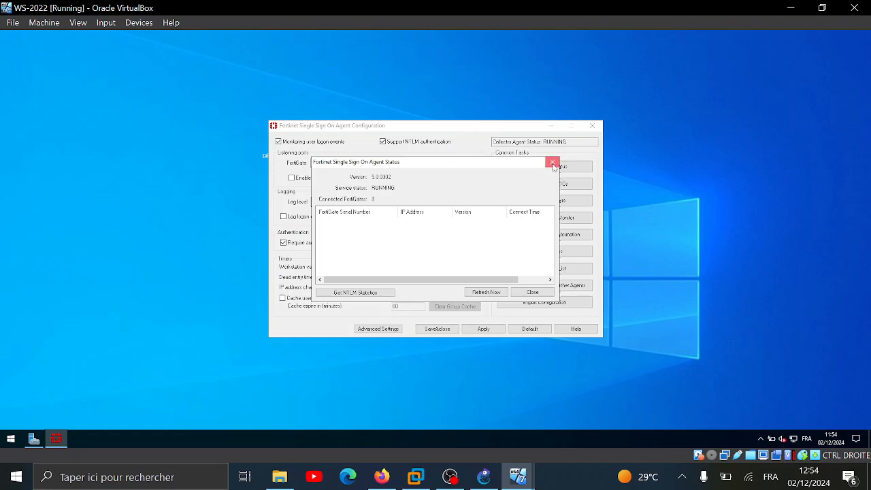
{"action": "left_click", "coordinate": [552, 162]}
Replace the FortiGate connection password and apply the configuration, noting DC Agent port 8002
{"action": "left_click", "coordinate": [475, 245]}
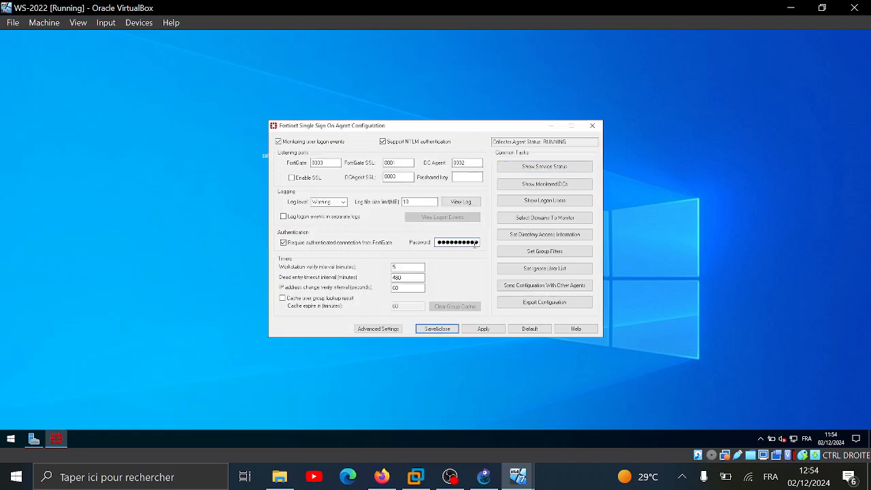
{"action": "type", "text": "aa"}
{"action": "key", "text": "BackSpace"}
{"action": "key", "text": "BackSpace"}
{"action": "key", "text": "BackSpace"}
{"action": "key", "text": "BackSpace"}
{"action": "key", "text": "BackSpace"}
{"action": "key", "text": "BackSpace"}
{"action": "key", "text": "BackSpace"}
{"action": "key", "text": "BackSpace"}
{"action": "key", "text": "BackSpace"}
{"action": "key", "text": "BackSpace"}
{"action": "key", "text": "BackSpace"}
{"action": "key", "text": "BackSpace"}
{"action": "type", "text": "aaaa"}
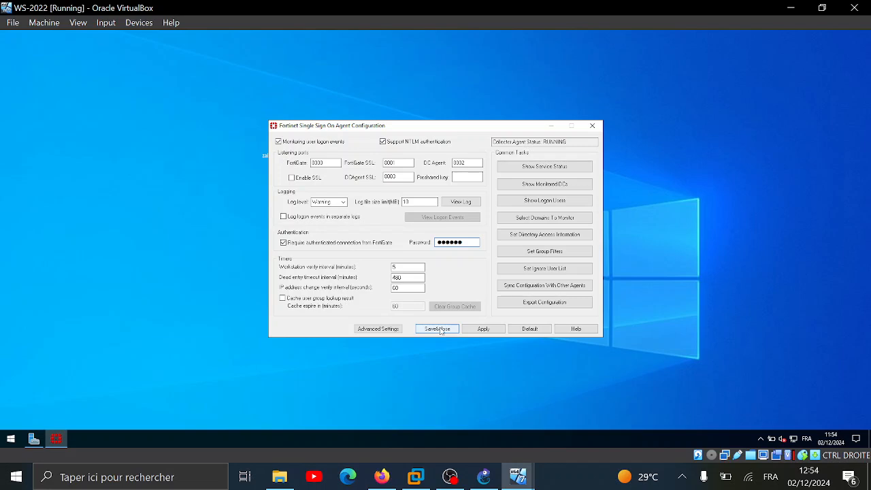
{"action": "left_click", "coordinate": [482, 330]}
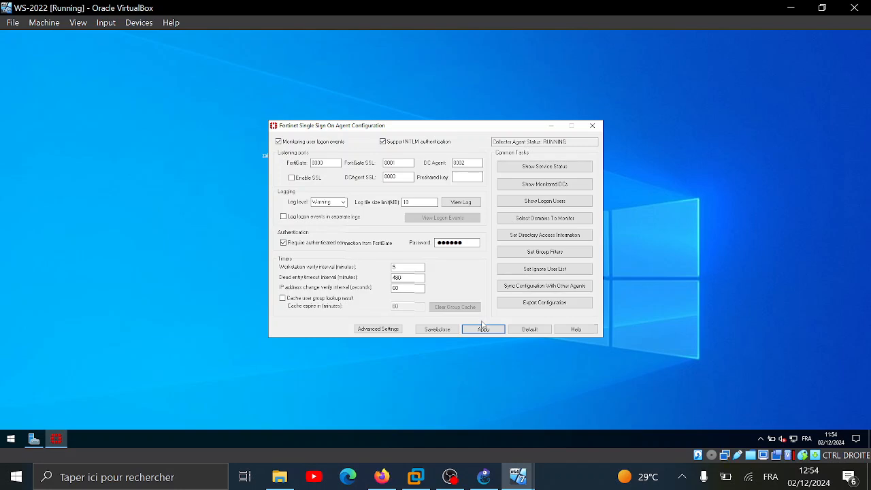
{"action": "left_click", "coordinate": [478, 329]}
{"action": "left_click", "coordinate": [479, 330]}
{"action": "left_click", "coordinate": [403, 163]}
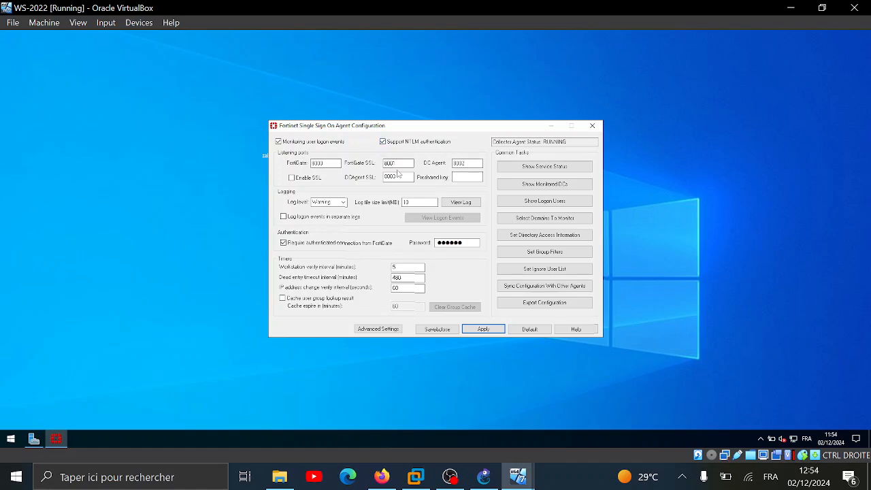
{"action": "double_click", "coordinate": [477, 163]}
{"action": "key", "text": "super"}
Open Windows Defender Firewall settings from the Run prompt
{"action": "key", "text": "Escape"}
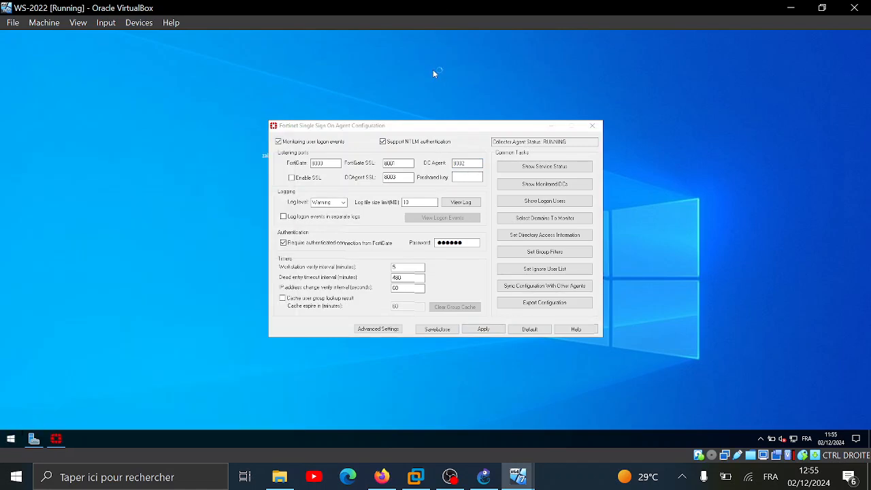
{"action": "key", "text": "super+r"}
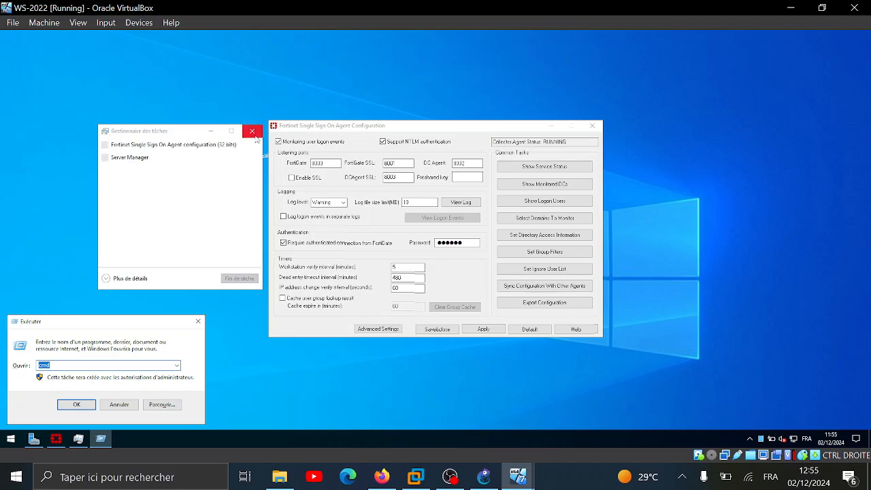
{"action": "left_click", "coordinate": [255, 136]}
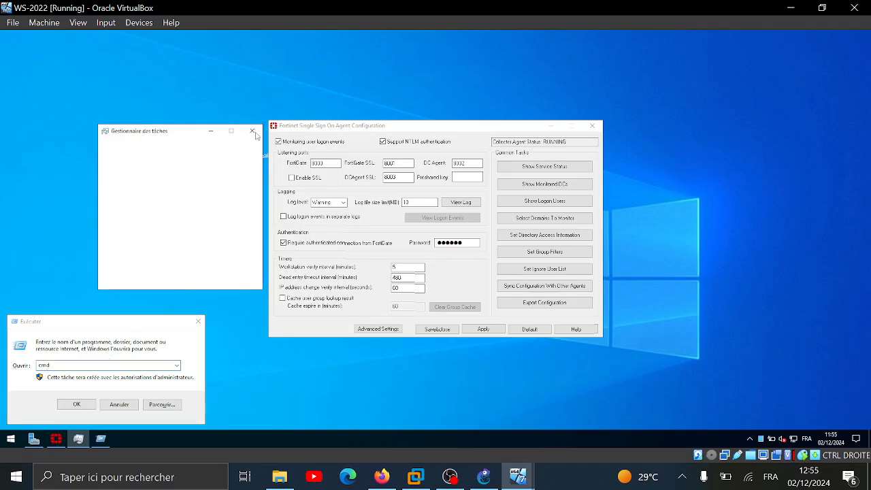
{"action": "left_click", "coordinate": [14, 376]}
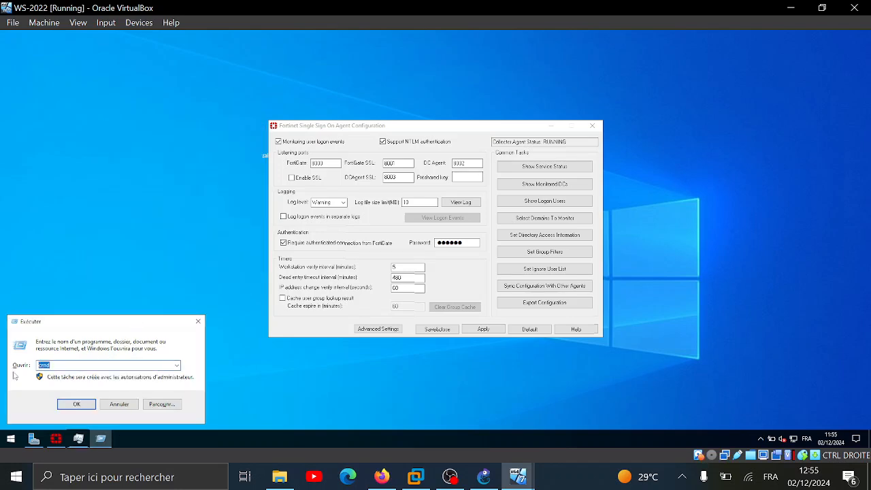
{"action": "type", "text": "firewall.cpl"}
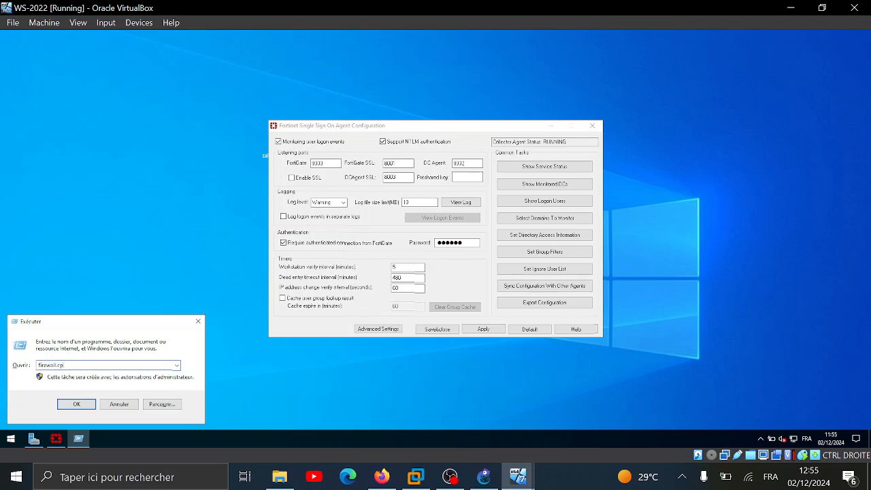
{"action": "key", "text": "Return"}
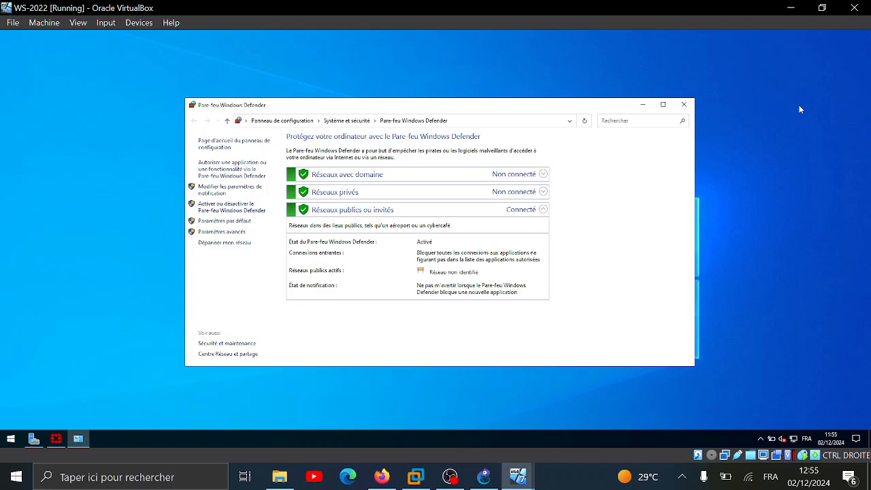
{"action": "left_click", "coordinate": [231, 175]}
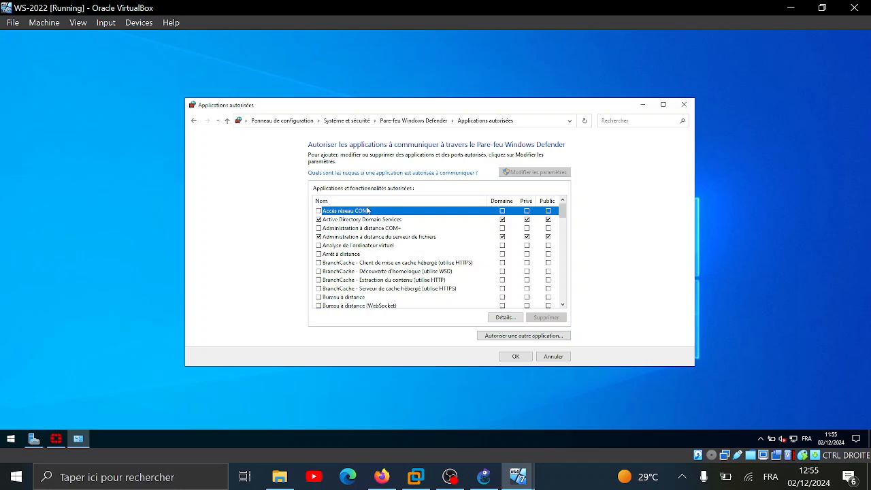
{"action": "left_click", "coordinate": [194, 121]}
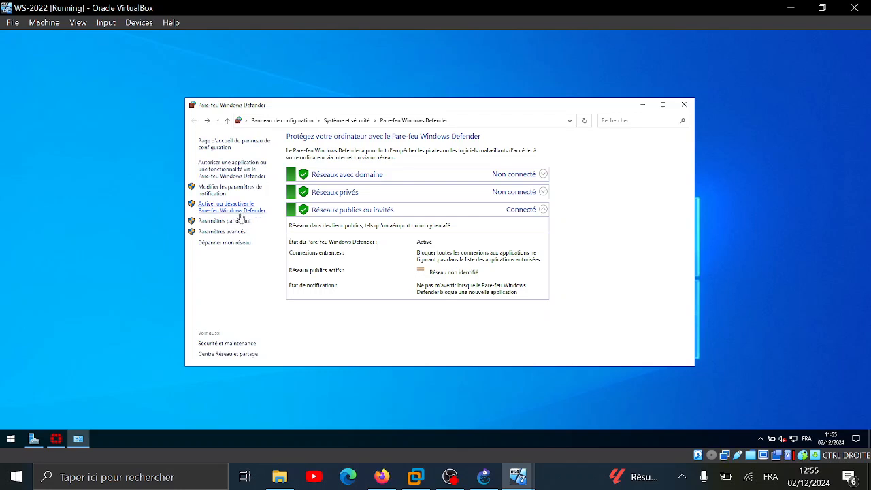
Set Désactiver for domain, private and public networks and confirm
{"action": "left_click", "coordinate": [230, 208]}
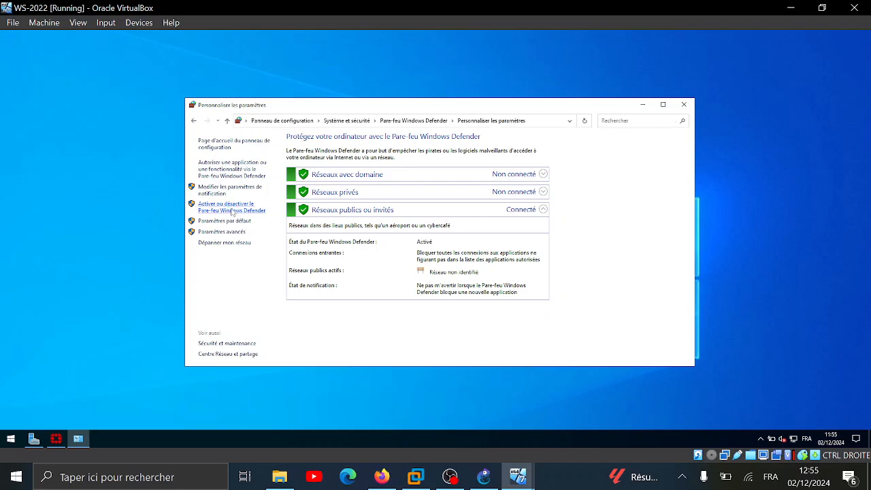
{"action": "left_click", "coordinate": [331, 212]}
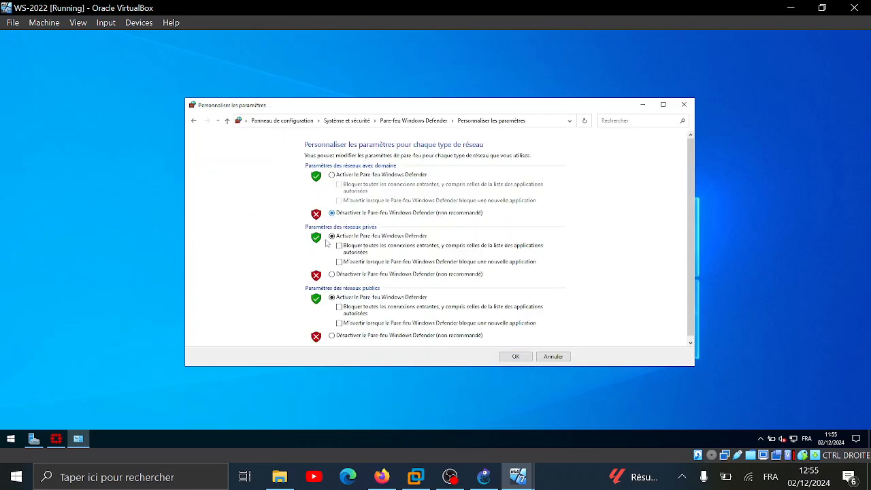
{"action": "left_click", "coordinate": [332, 274]}
{"action": "left_click", "coordinate": [331, 335]}
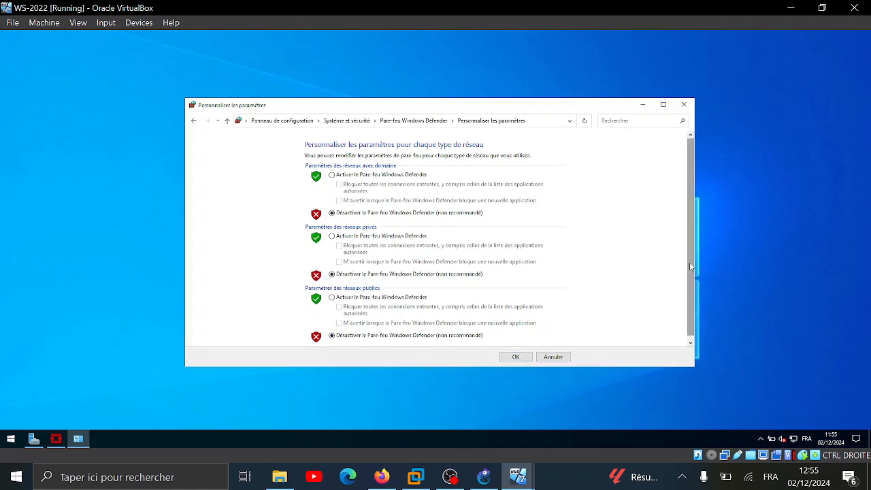
{"action": "scroll", "coordinate": [689, 262], "scroll_direction": "down", "scroll_amount": 1}
{"action": "left_click", "coordinate": [517, 357]}
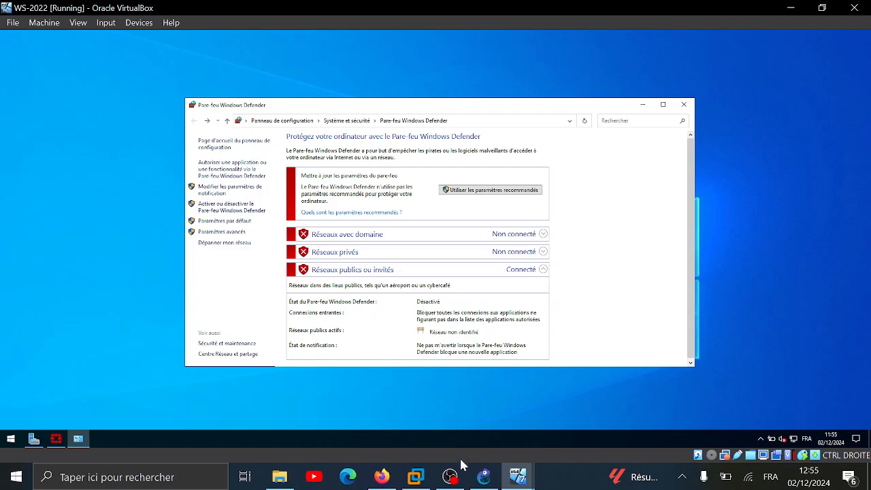
Return to FortiGate and expand the Security Fabric menu
{"action": "left_click", "coordinate": [382, 477]}
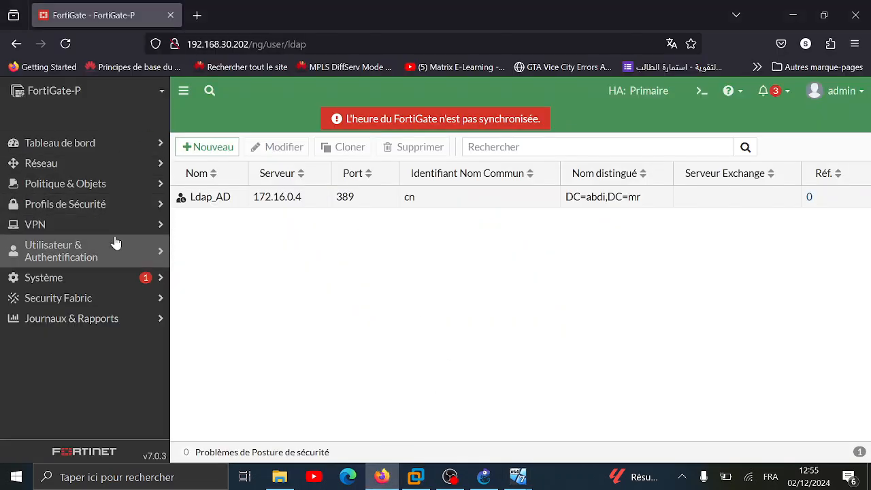
{"action": "left_click", "coordinate": [114, 249]}
{"action": "left_click", "coordinate": [128, 251]}
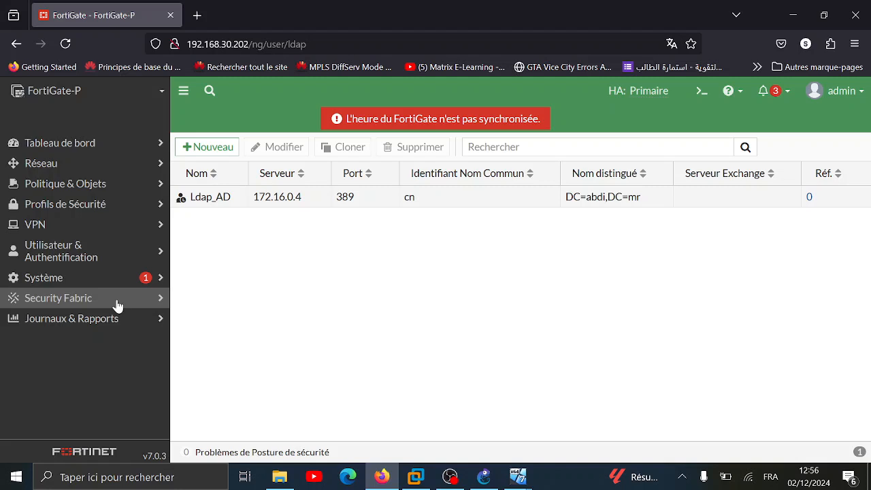
{"action": "left_click", "coordinate": [118, 305]}
{"action": "scroll", "coordinate": [130, 325], "scroll_direction": "down", "scroll_amount": 1}
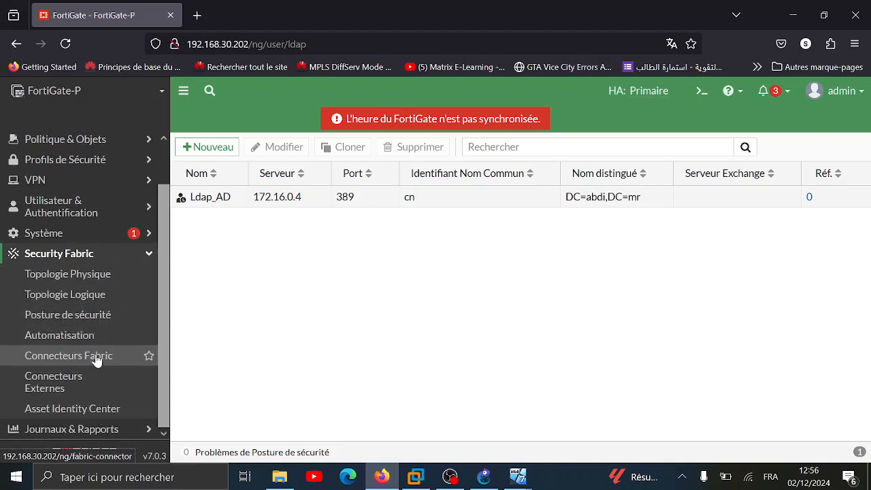
Start a new FSSO Agent on Windows AD external connector
{"action": "left_click", "coordinate": [62, 384]}
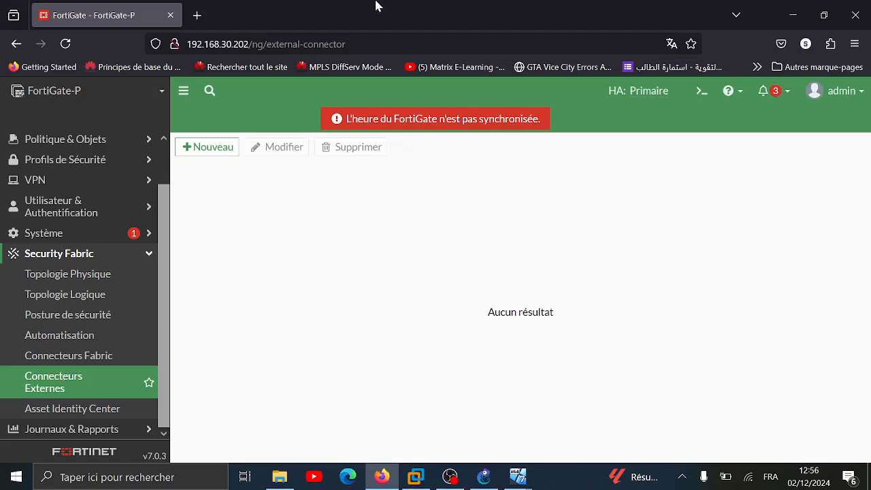
{"action": "left_click", "coordinate": [200, 149]}
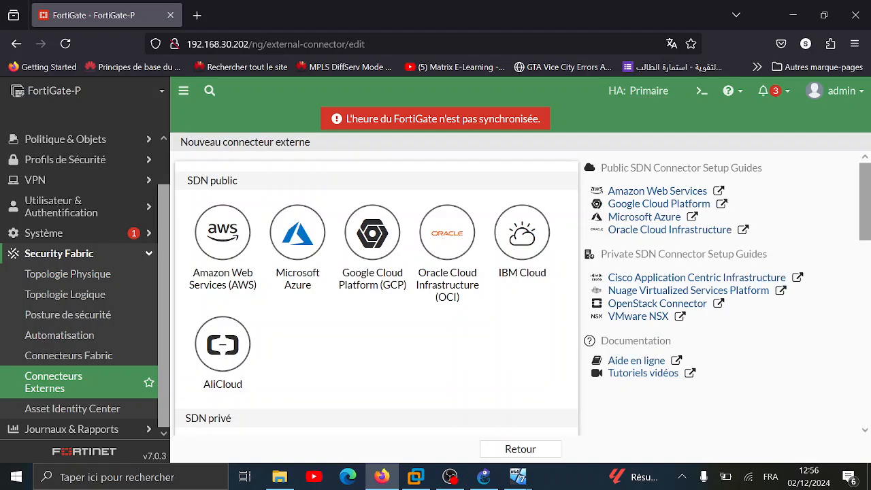
{"action": "scroll", "coordinate": [307, 313], "scroll_direction": "down", "scroll_amount": 5}
{"action": "scroll", "coordinate": [321, 308], "scroll_direction": "down", "scroll_amount": 4}
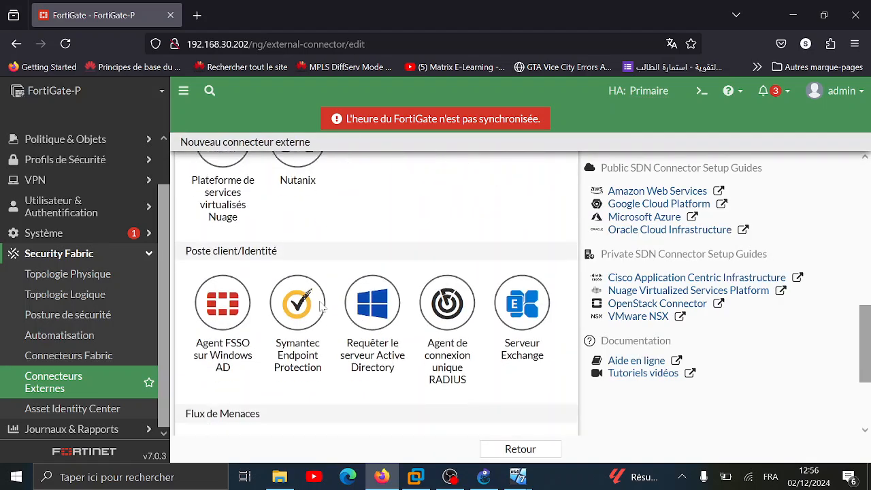
{"action": "left_click", "coordinate": [212, 285]}
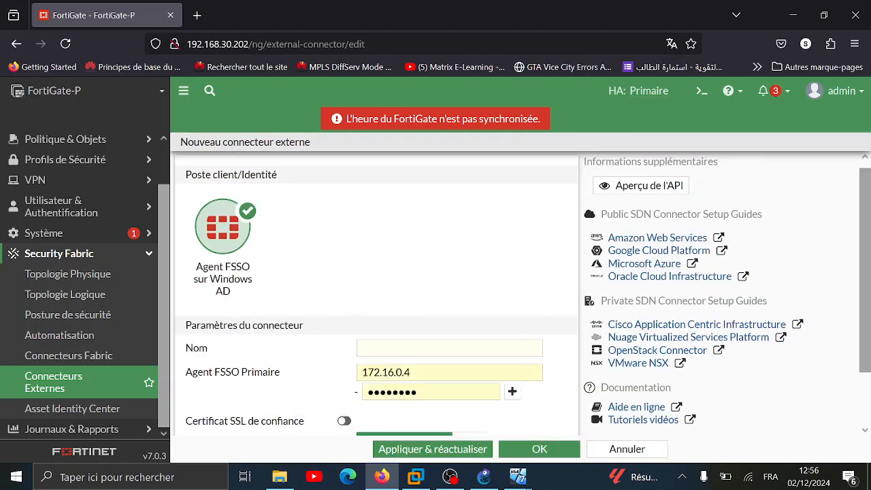
{"action": "scroll", "coordinate": [264, 317], "scroll_direction": "down", "scroll_amount": 1}
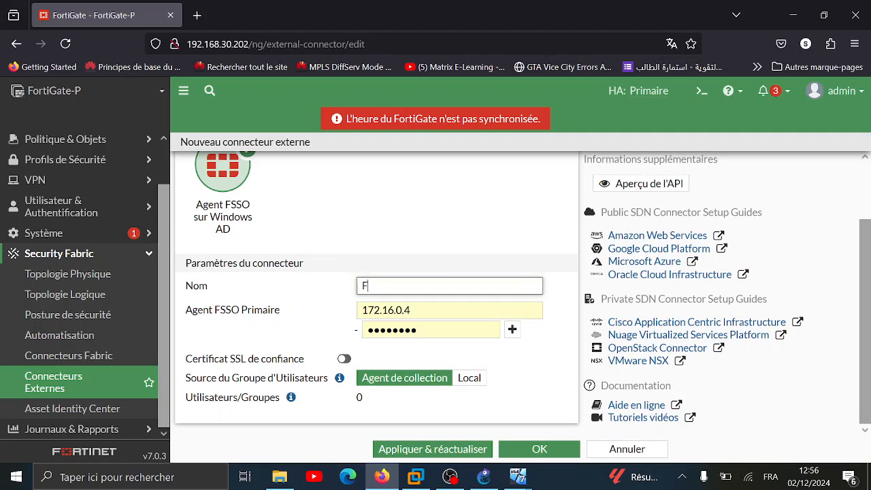
Name it FSSO_AD, enter the agent password, apply, and decline saving the password in Firefox
{"action": "type", "text": "SSO_A"}
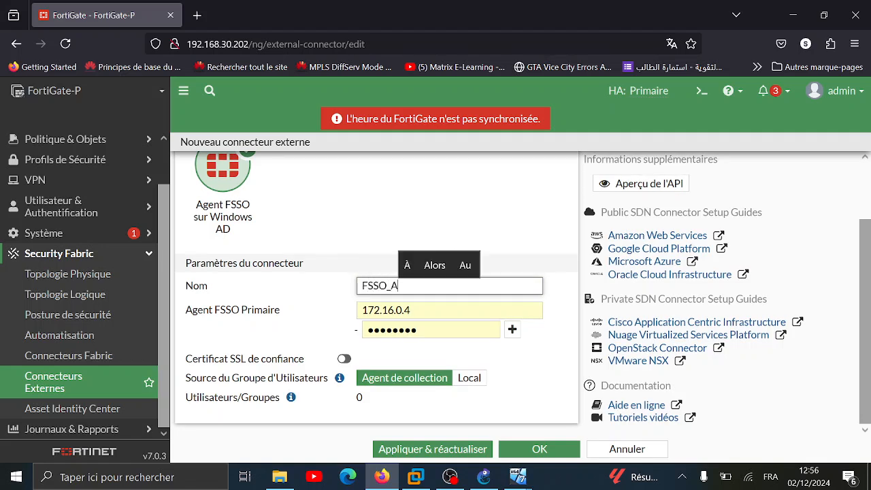
{"action": "type", "text": "D"}
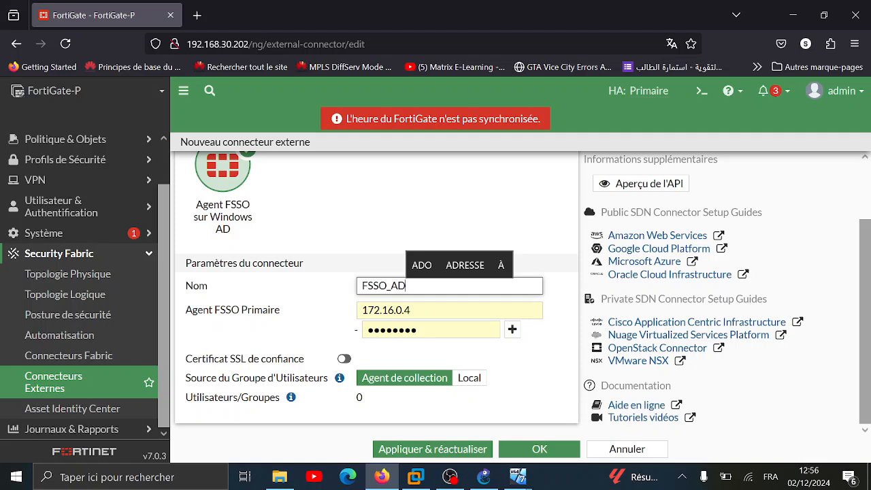
{"action": "key", "text": "Tab"}
{"action": "key", "text": "Tab"}
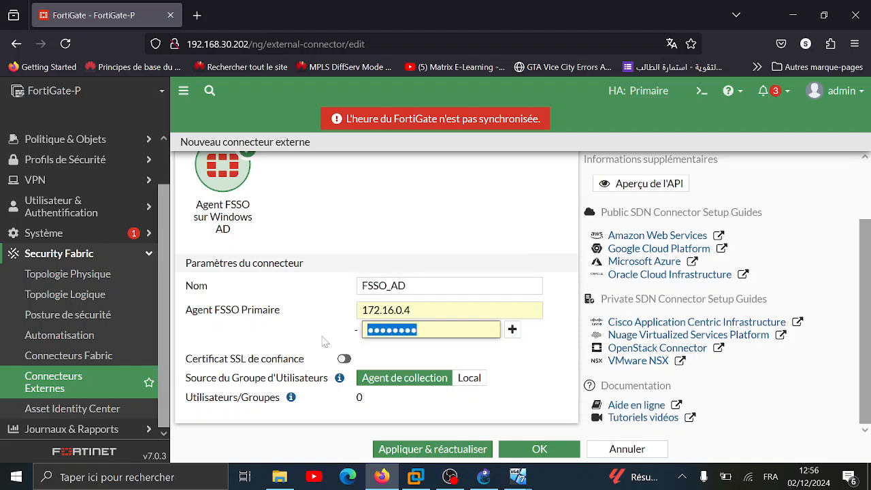
{"action": "type", "text": "p"}
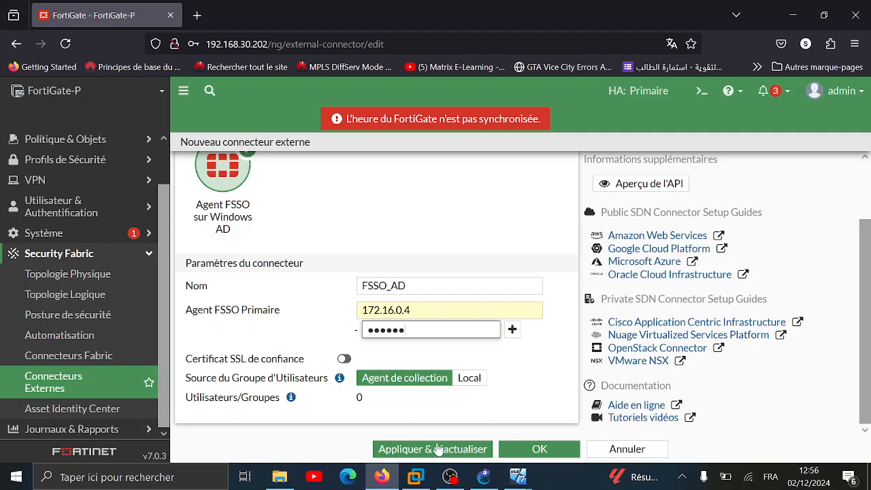
{"action": "left_click", "coordinate": [459, 455]}
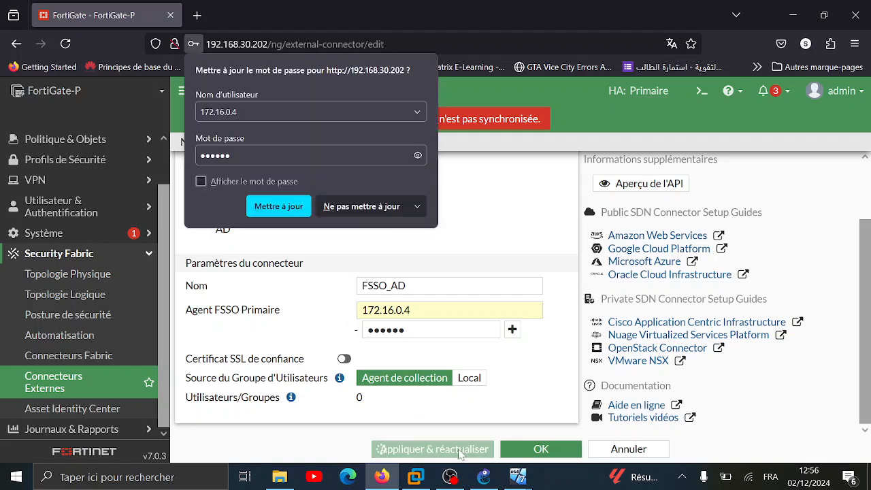
{"action": "left_click", "coordinate": [362, 206]}
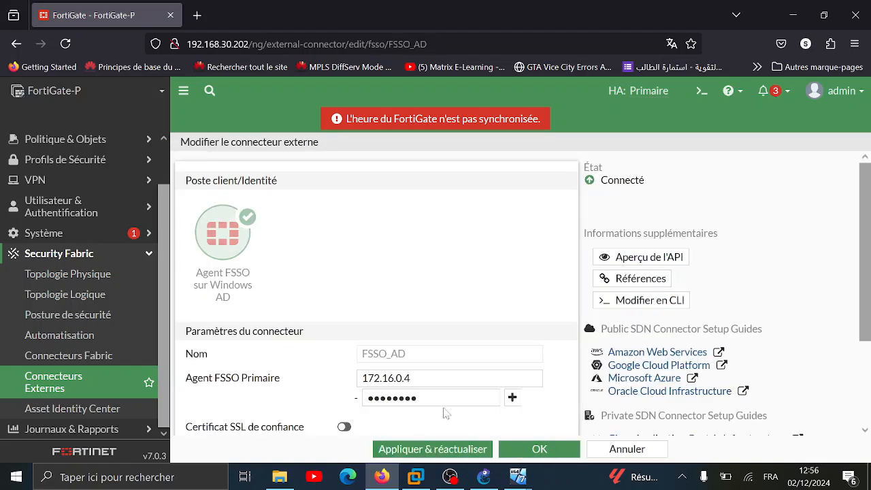
Save FSSO_AD, then view and close the policies using it from its connector card
{"action": "left_click", "coordinate": [539, 449]}
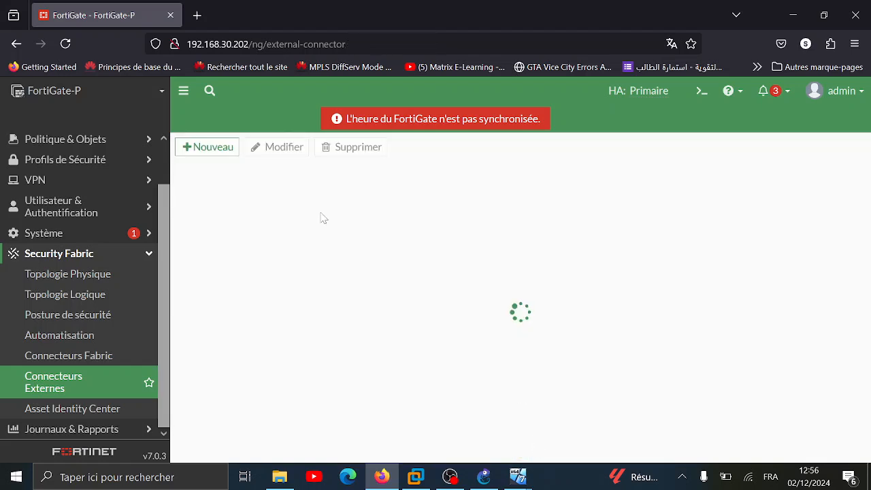
{"action": "mouse_move", "coordinate": [363, 268]}
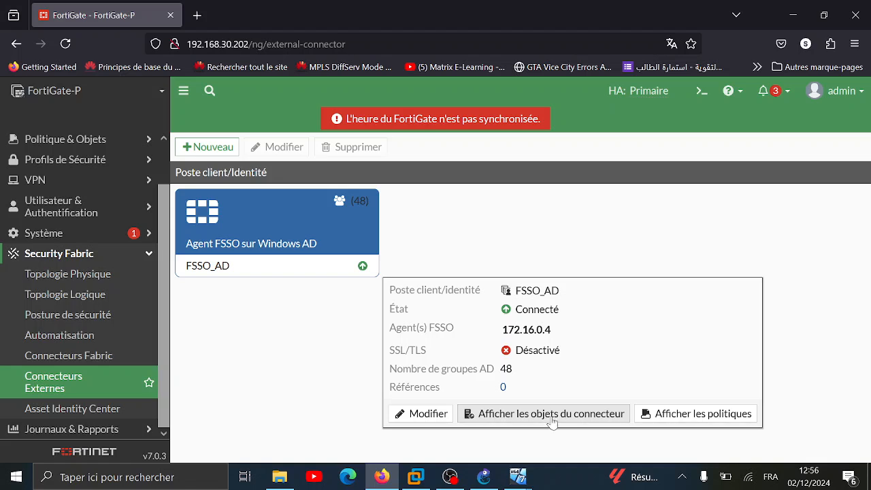
{"action": "left_click", "coordinate": [710, 414]}
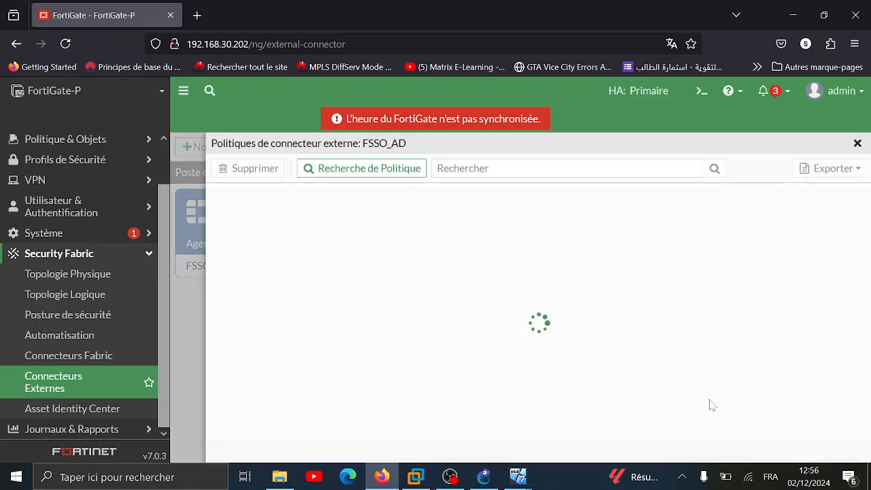
{"action": "left_click", "coordinate": [857, 143]}
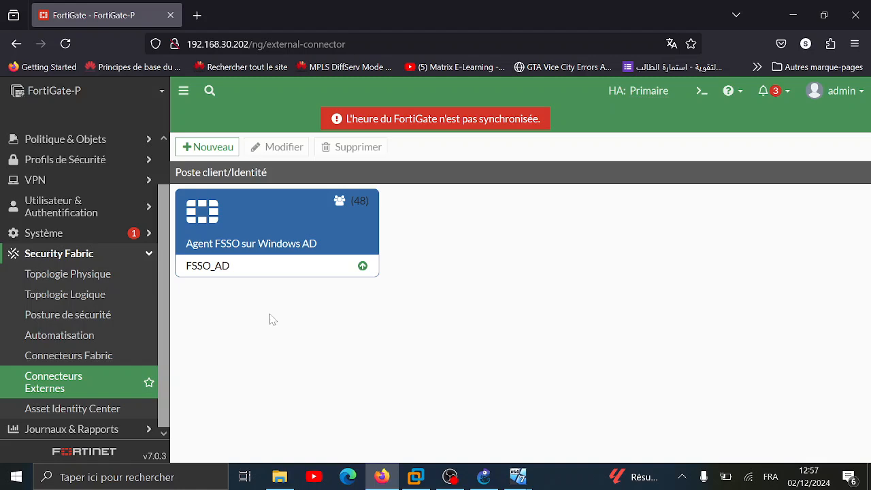
On the WS-2022 VM, close the leftover firewall settings and FSSO agent configuration windows
{"action": "mouse_move", "coordinate": [518, 476]}
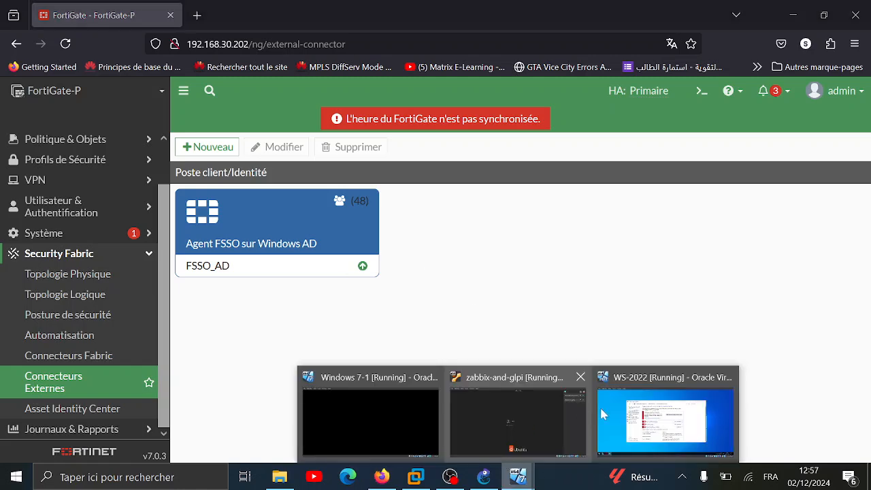
{"action": "left_click", "coordinate": [614, 402]}
{"action": "left_click", "coordinate": [686, 104]}
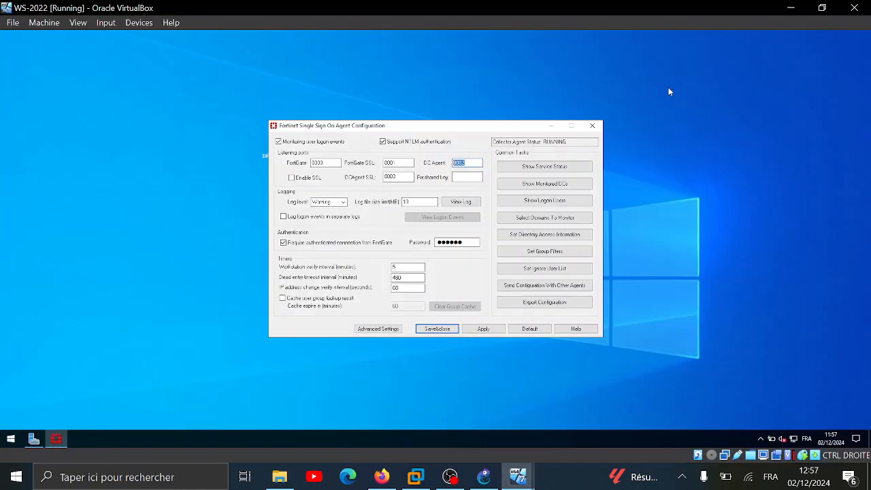
{"action": "left_click", "coordinate": [596, 127]}
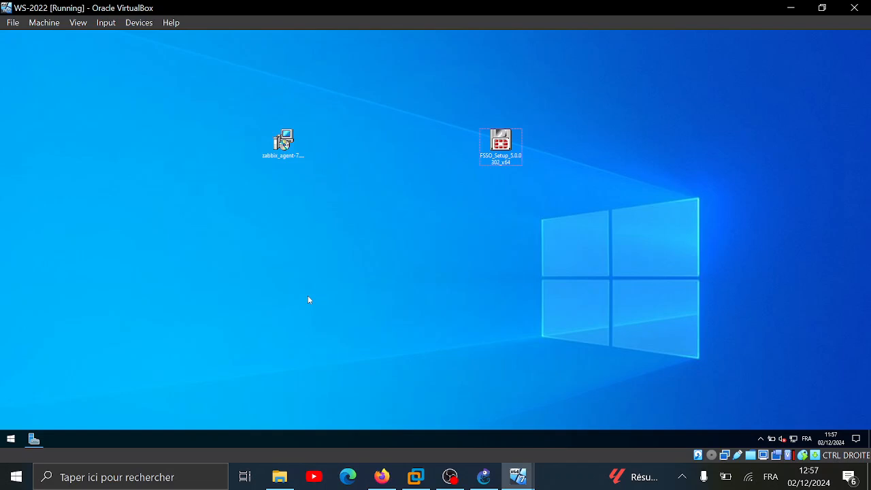
{"action": "key", "text": "super+r"}
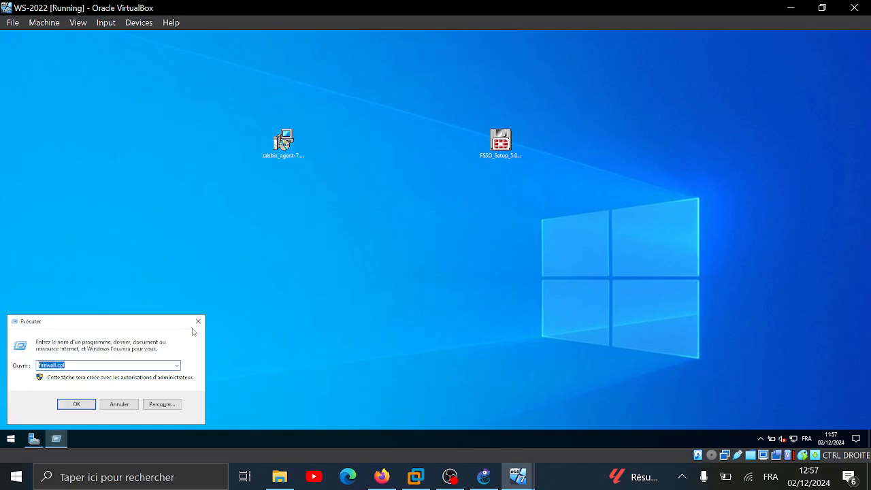
{"action": "left_click", "coordinate": [200, 322]}
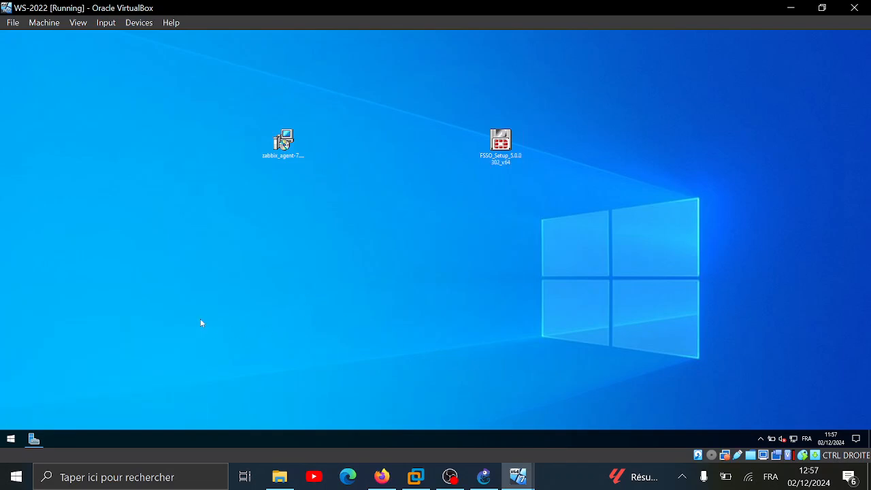
Launch Active Directory Users and Computers from a Start search for 'utili' and maximize it
{"action": "left_click", "coordinate": [9, 441]}
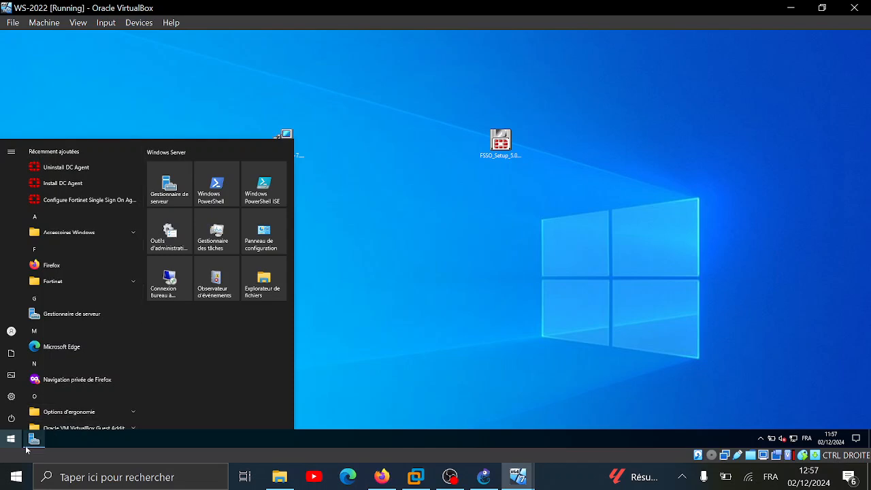
{"action": "type", "text": "utilis"}
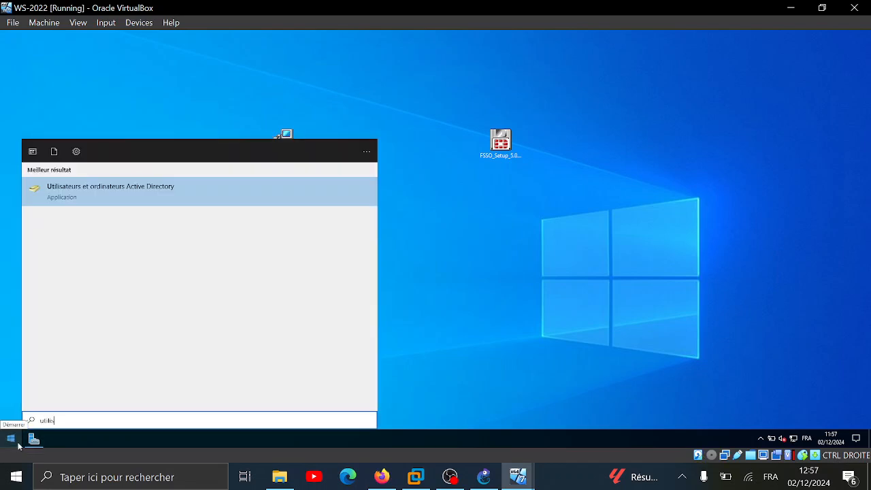
{"action": "key", "text": "Return"}
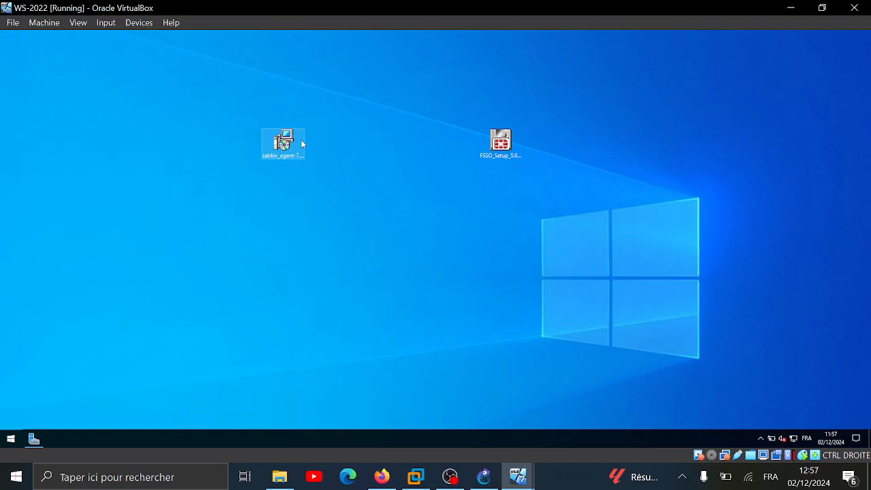
{"action": "left_click", "coordinate": [352, 77]}
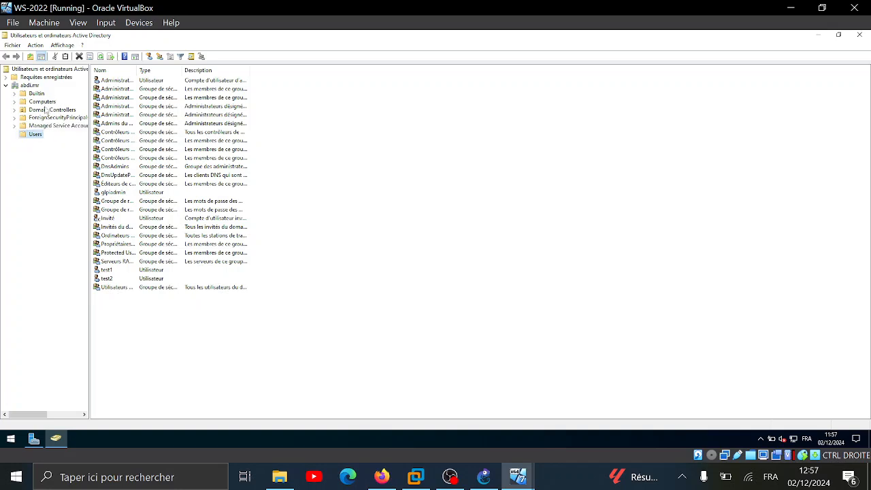
Add a Global/Security group named GP_fortigate via New > Group in the Users container
{"action": "right_click", "coordinate": [406, 183]}
{"action": "mouse_move", "coordinate": [465, 215]}
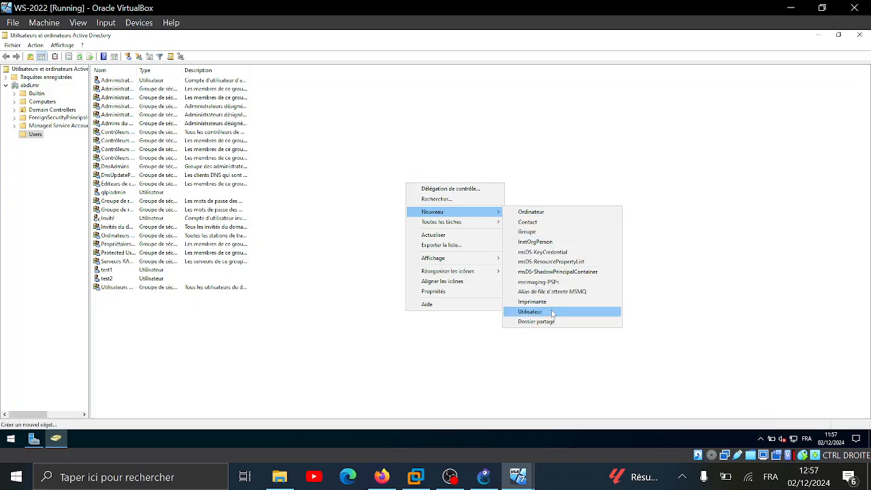
{"action": "left_click", "coordinate": [541, 232]}
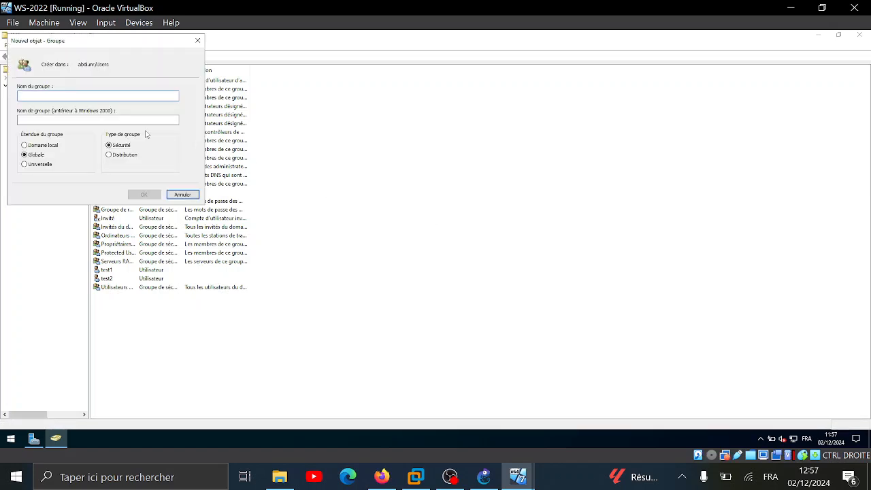
{"action": "type", "text": "C"}
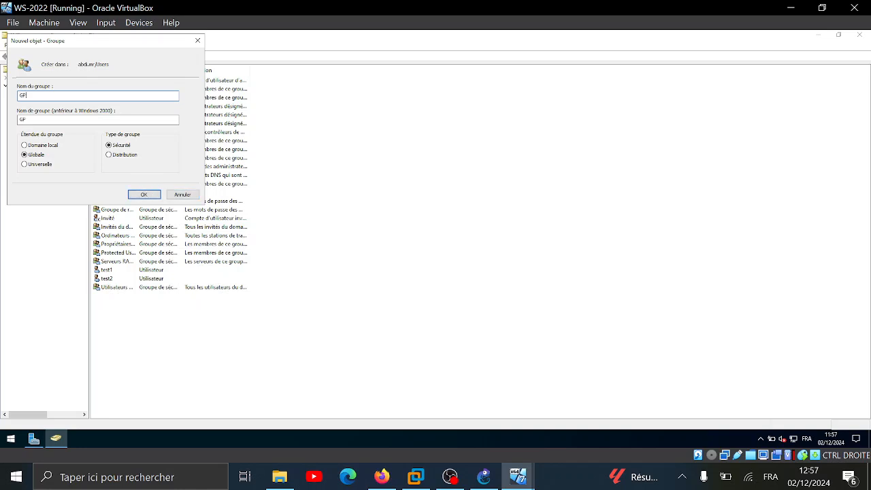
{"action": "type", "text": "P_fortigate"}
{"action": "left_click", "coordinate": [144, 194]}
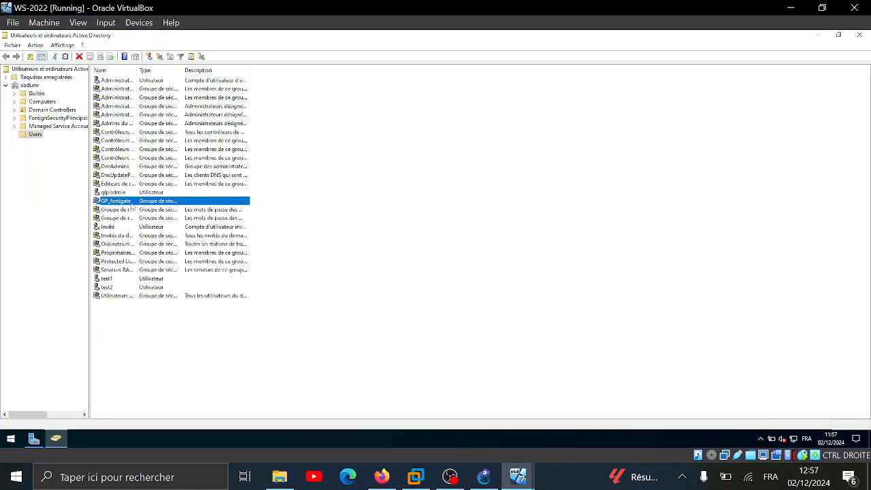
In GP_fortigate's Members tab, add users test1 and test2
{"action": "right_click", "coordinate": [134, 201]}
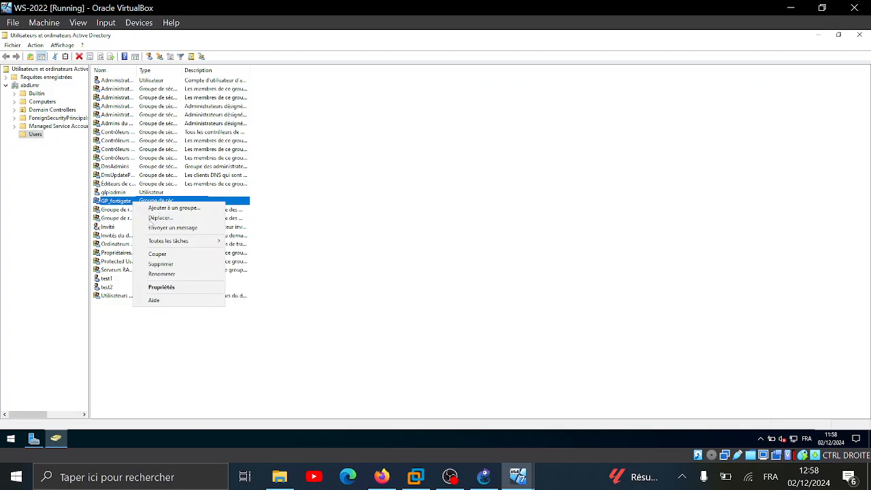
{"action": "left_click", "coordinate": [450, 477]}
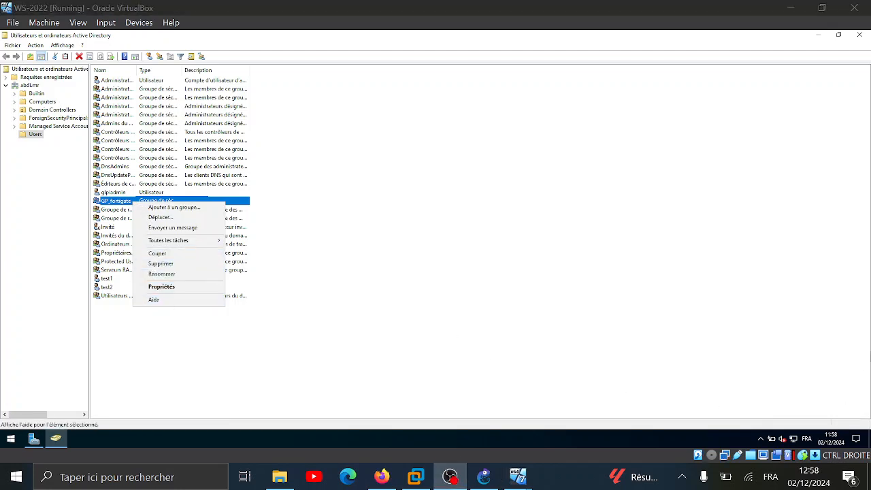
{"action": "left_click", "coordinate": [774, 10]}
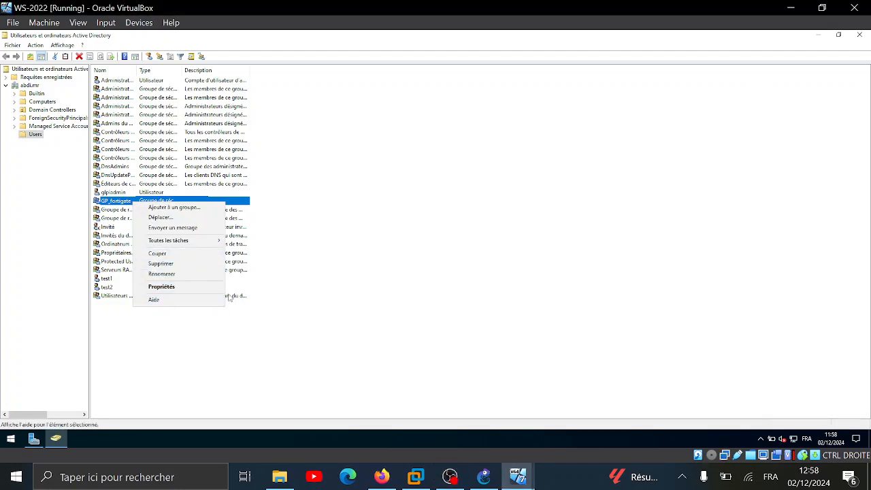
{"action": "left_click", "coordinate": [162, 287]}
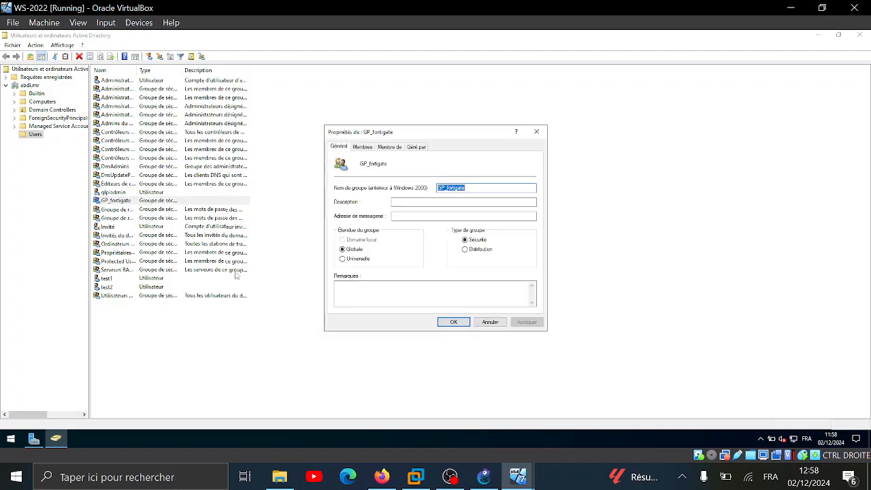
{"action": "left_click", "coordinate": [362, 147]}
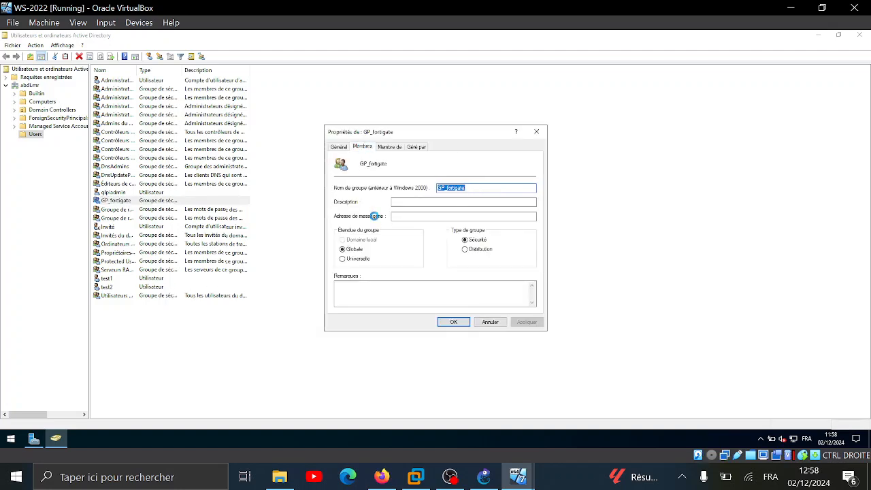
{"action": "left_click", "coordinate": [350, 296]}
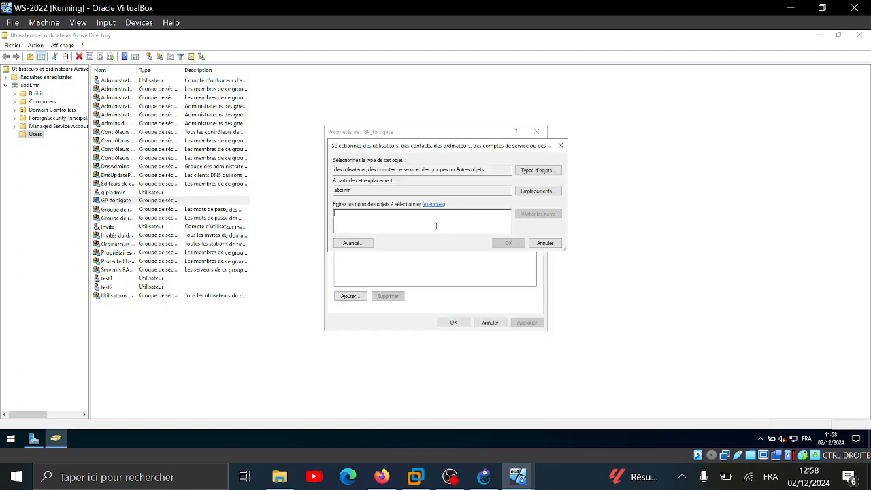
{"action": "type", "text": "test"}
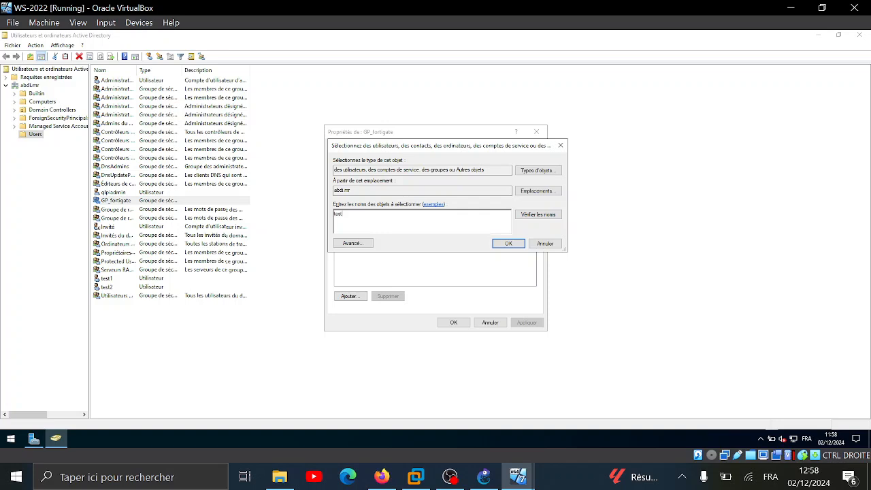
{"action": "left_click", "coordinate": [509, 244]}
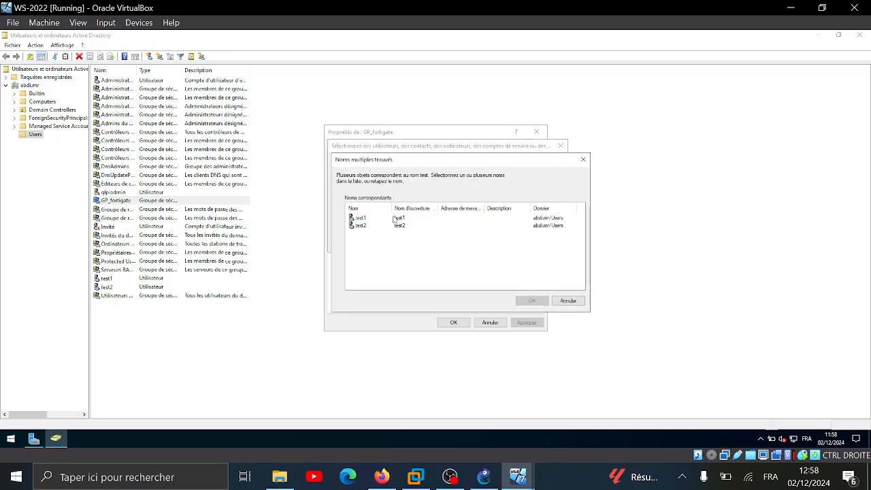
{"action": "left_click", "coordinate": [392, 220]}
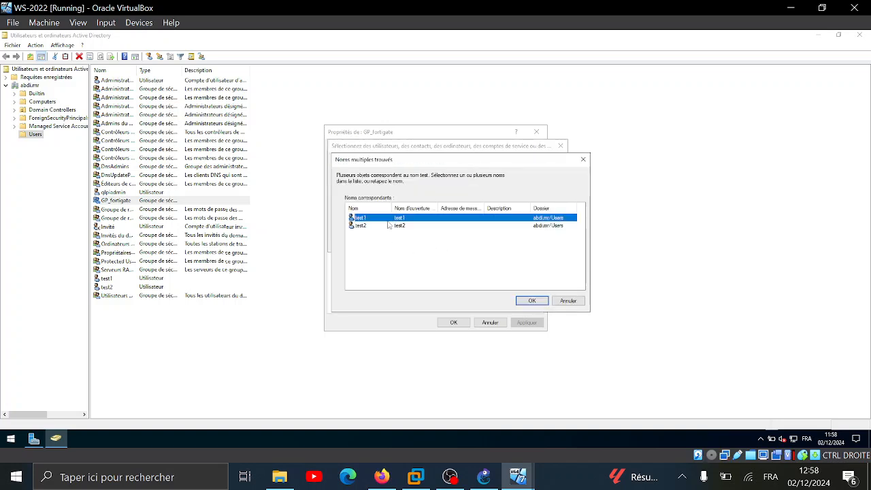
{"action": "left_click", "coordinate": [388, 225]}
{"action": "left_click", "coordinate": [385, 218], "text": "ctrl"}
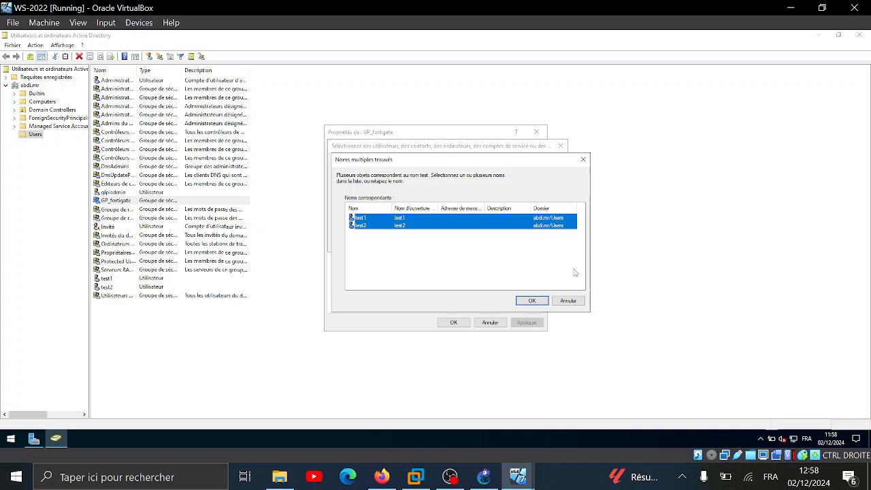
{"action": "left_click", "coordinate": [542, 300]}
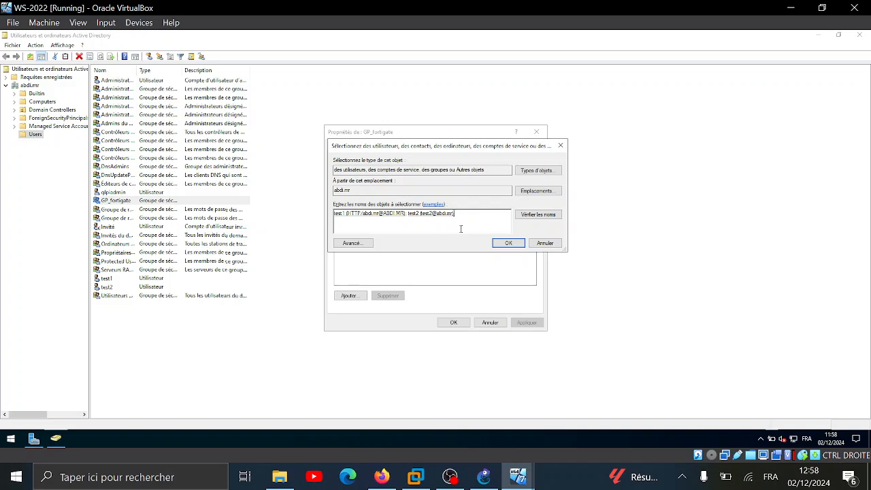
Add the GLPI admin user as a member too and apply the GP_fortigate changes
{"action": "type", "text": "gl"}
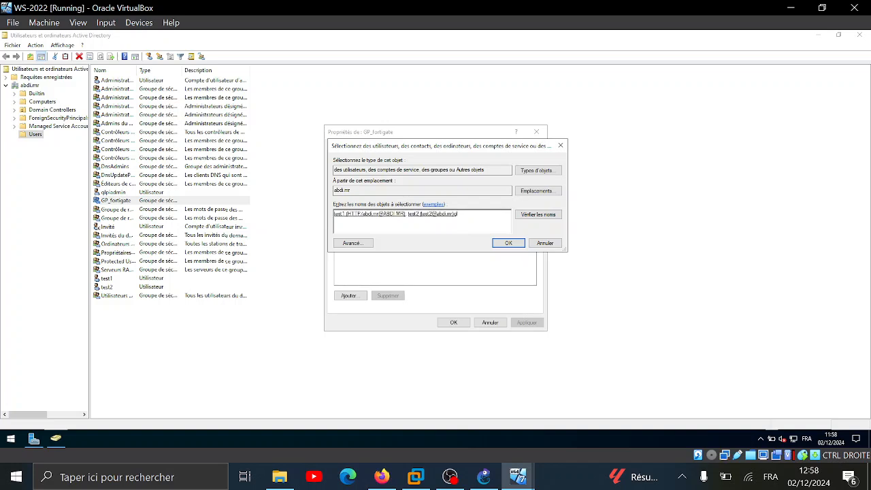
{"action": "key", "text": "BackSpace"}
{"action": "key", "text": "Tab"}
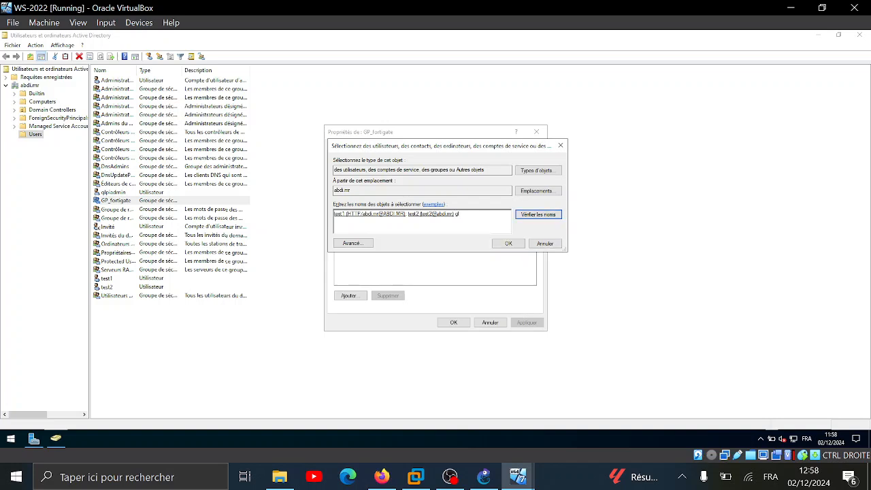
{"action": "key", "text": "Return"}
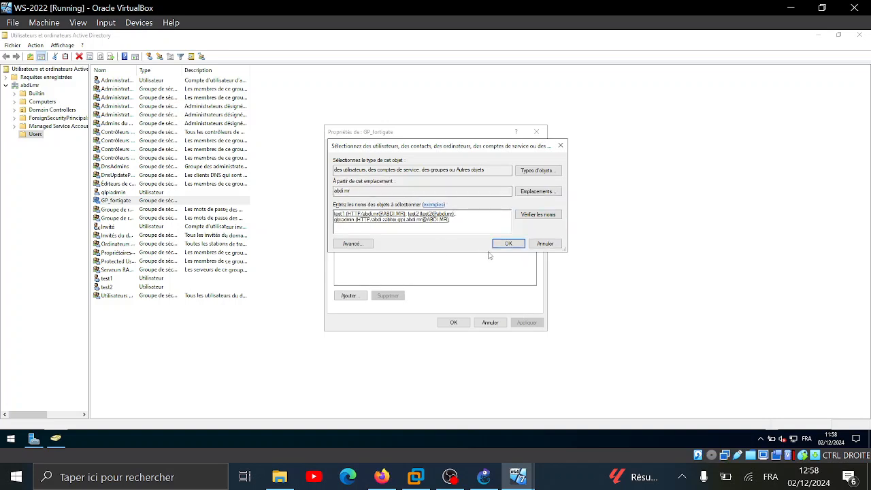
{"action": "left_click", "coordinate": [507, 243]}
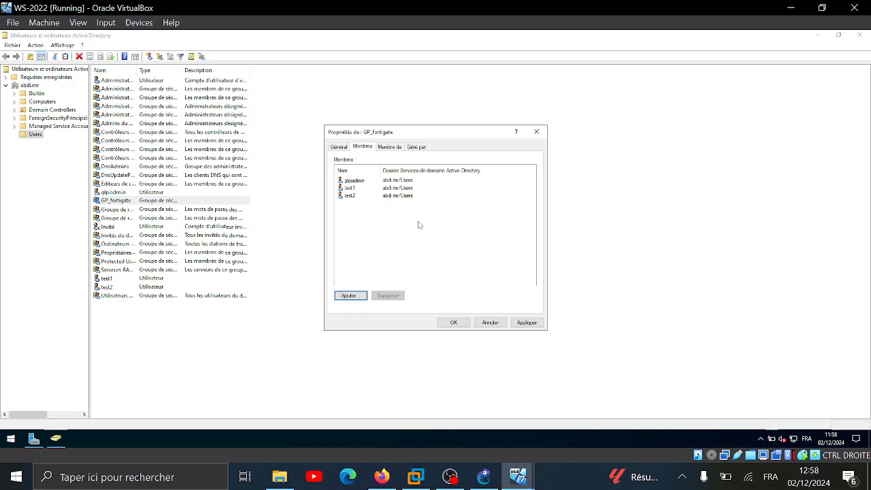
{"action": "left_click", "coordinate": [526, 323]}
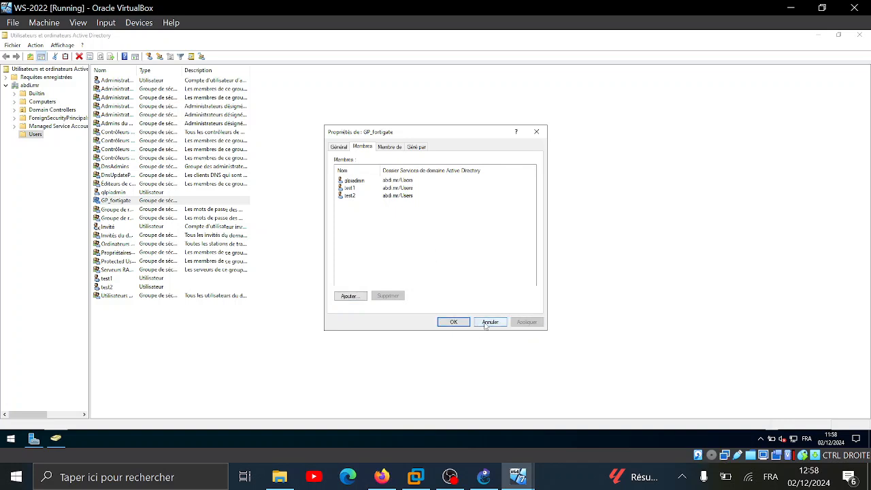
{"action": "left_click", "coordinate": [453, 323]}
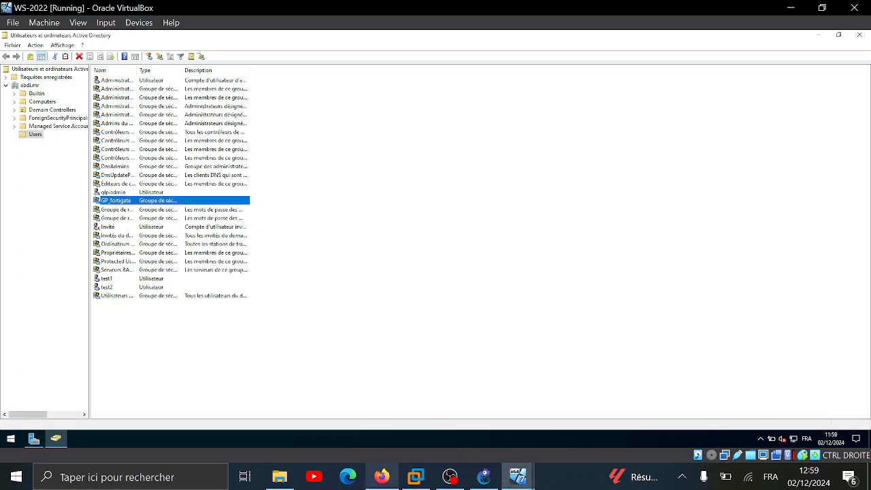
Apply & Refresh the FSSO_AD external connector so it lists 49 AD groups
{"action": "left_click", "coordinate": [382, 476]}
{"action": "double_click", "coordinate": [327, 245]}
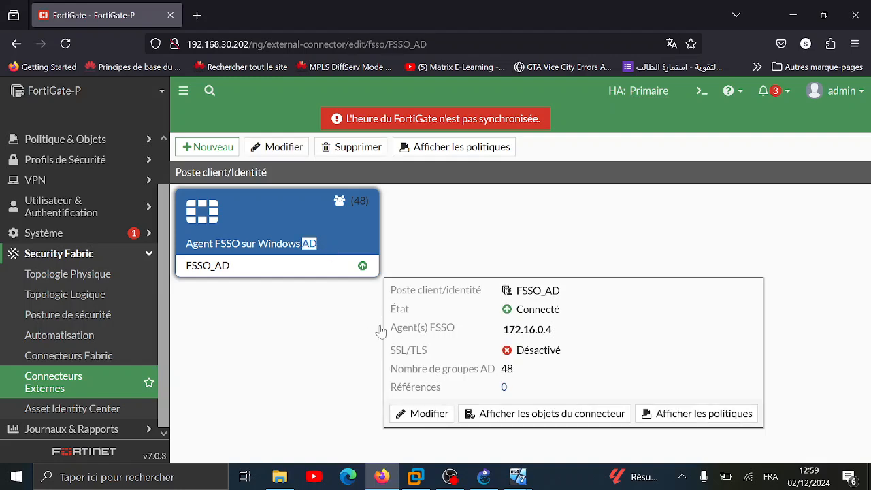
{"action": "left_click", "coordinate": [433, 446]}
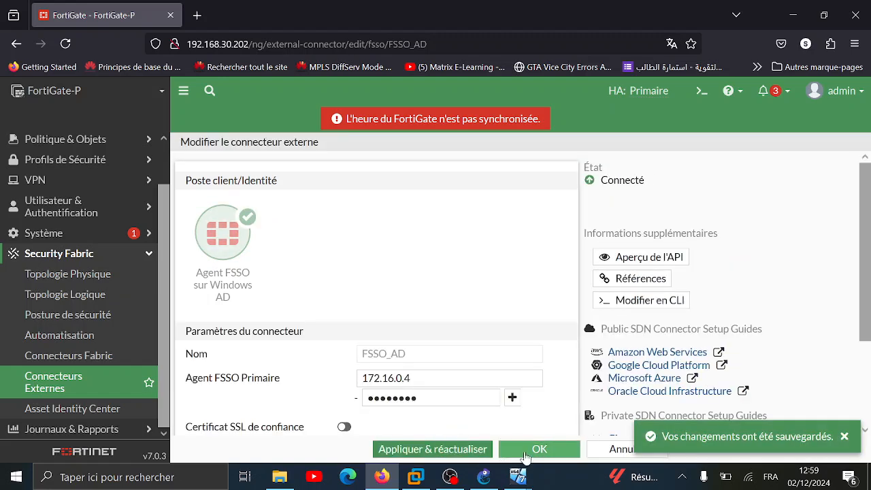
{"action": "left_click", "coordinate": [554, 454]}
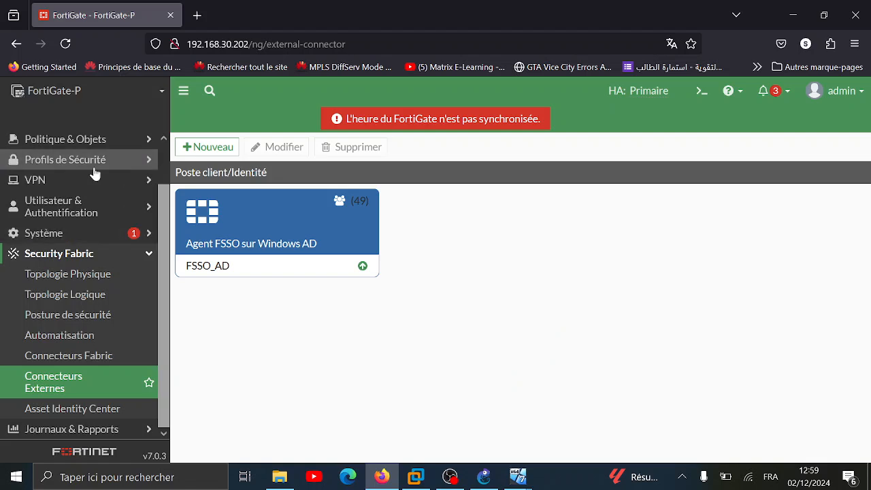
{"action": "left_click", "coordinate": [147, 255]}
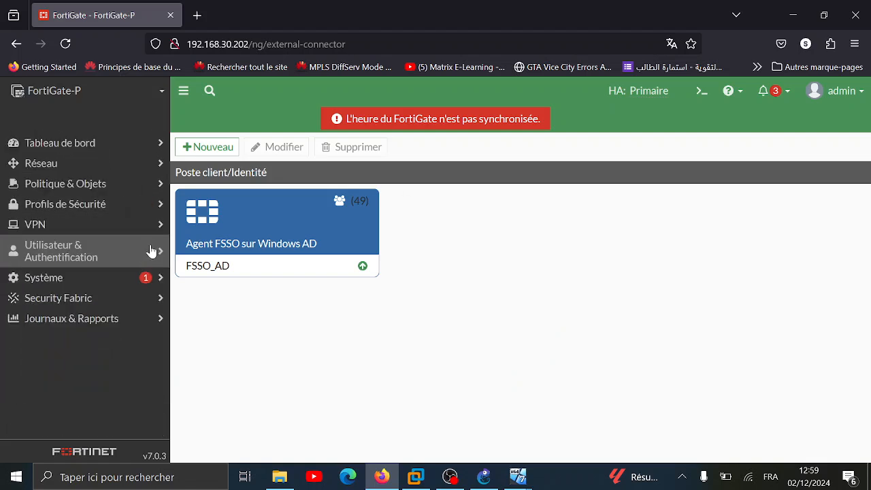
Start a new FSSO-type user group named AD under User Groups
{"action": "left_click", "coordinate": [157, 257]}
{"action": "left_click_drag", "start_coordinate": [161, 270], "coordinate": [161, 311]}
{"action": "left_click", "coordinate": [112, 260]}
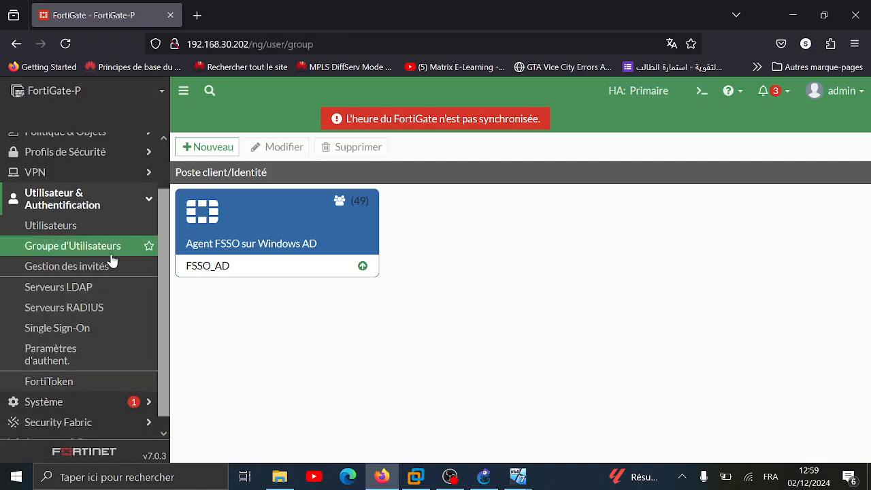
{"action": "left_click", "coordinate": [211, 148]}
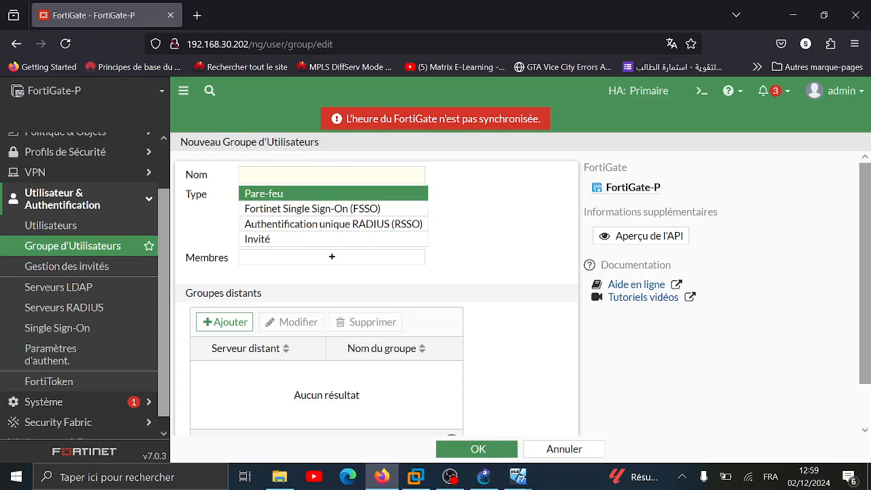
{"action": "left_click", "coordinate": [322, 208]}
{"action": "left_click", "coordinate": [325, 175]}
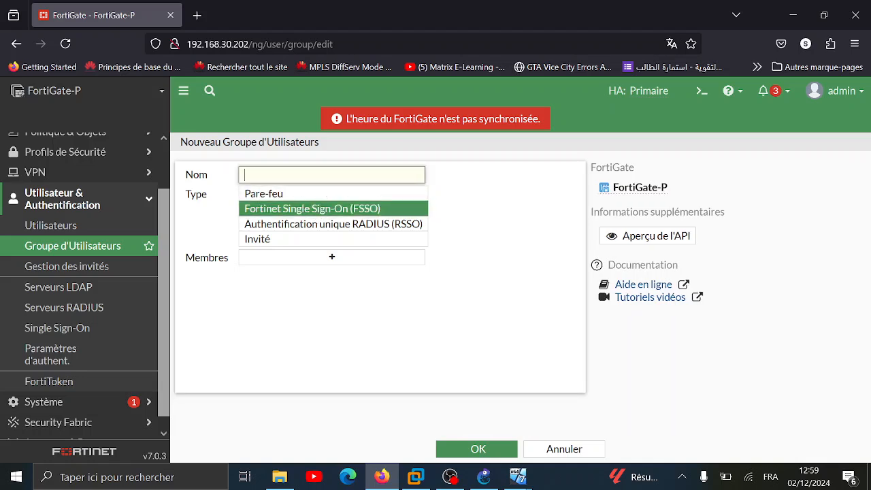
{"action": "type", "text": "AD"}
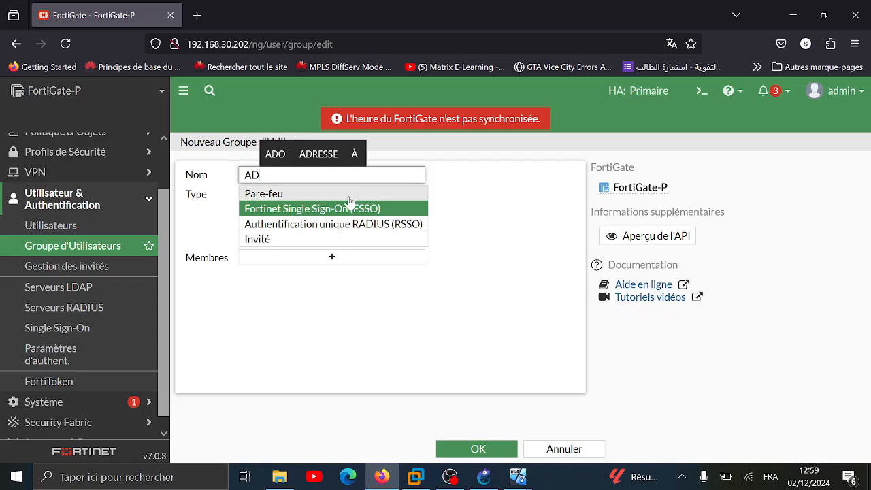
Add ABDI/GP_FORTIGATE as the AD group's member and save it
{"action": "left_click", "coordinate": [329, 265]}
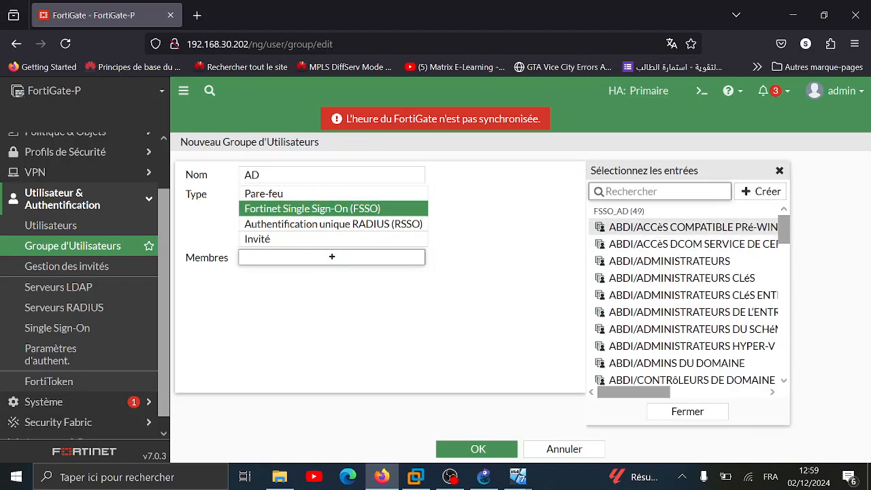
{"action": "type", "text": "ff"}
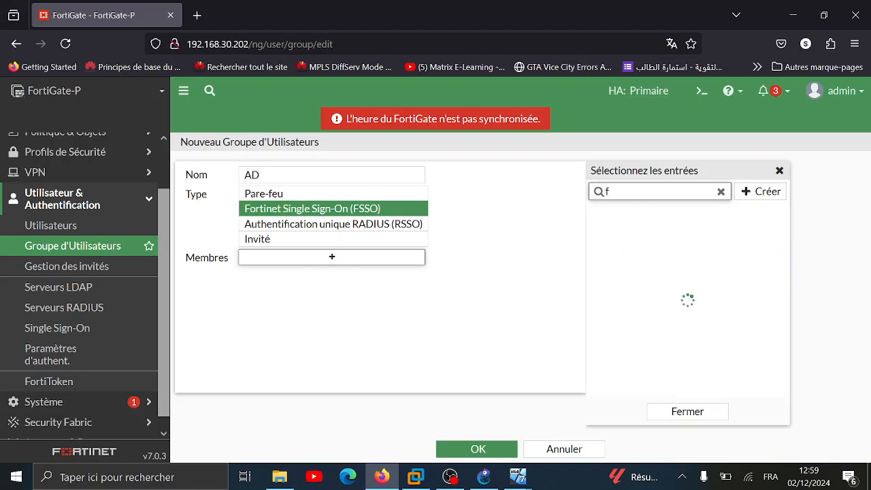
{"action": "type", "text": "o"}
{"action": "key", "text": "BackSpace"}
{"action": "key", "text": "BackSpace"}
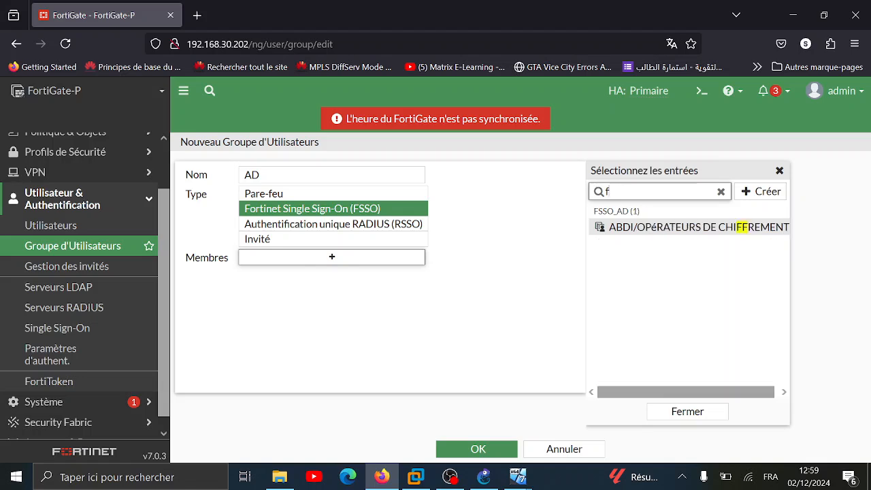
{"action": "type", "text": "or"}
{"action": "left_click", "coordinate": [664, 244]}
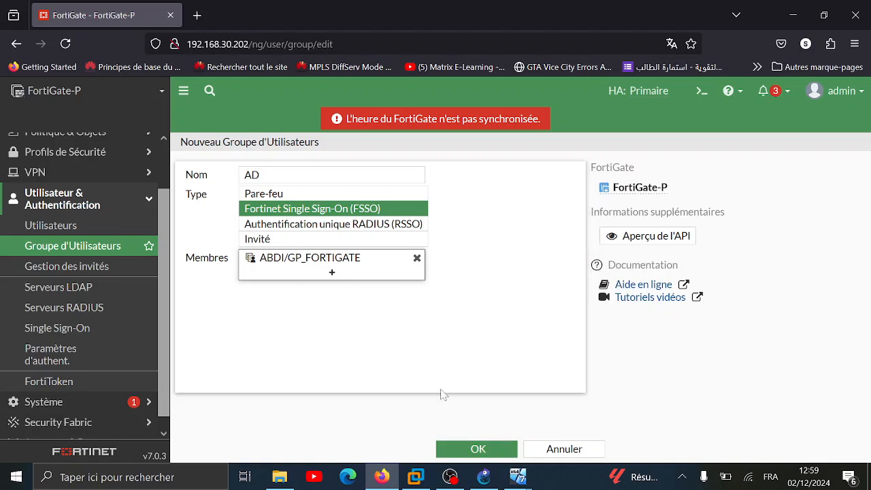
{"action": "left_click", "coordinate": [448, 451]}
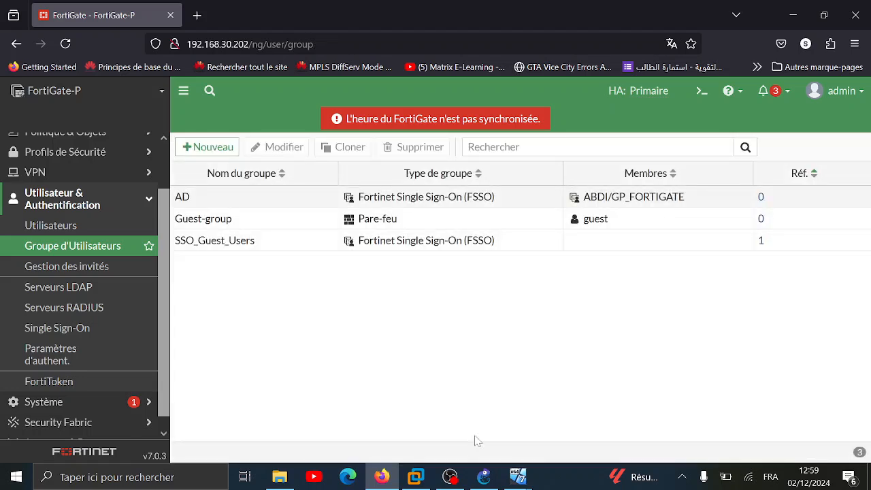
Open the LAN TO WAN firewall policy's edit page, cancelling the accidental rename
{"action": "left_click", "coordinate": [98, 200]}
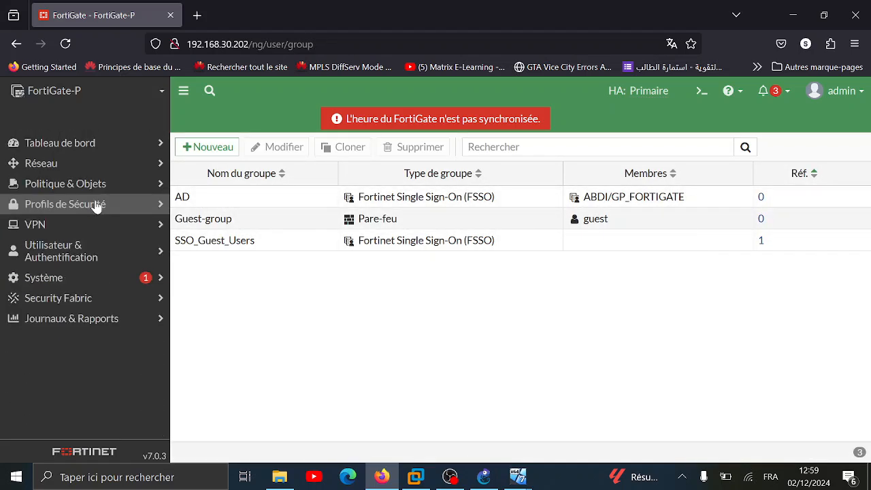
{"action": "left_click", "coordinate": [146, 190]}
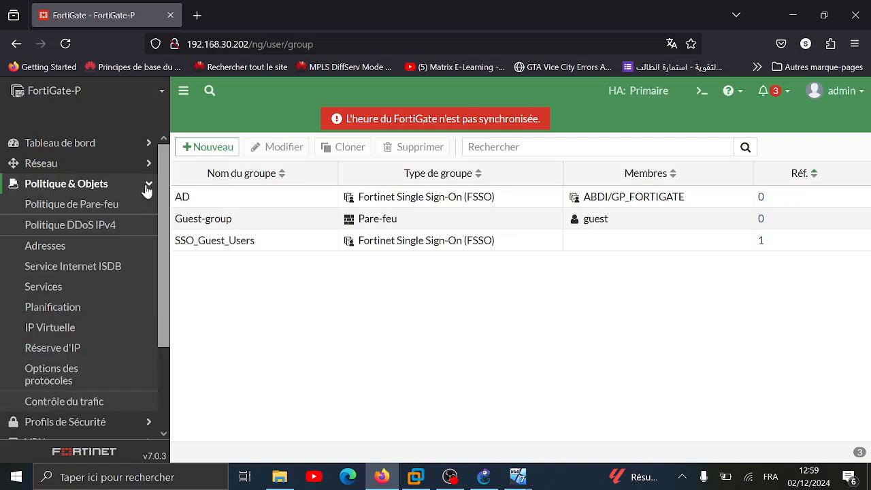
{"action": "left_click", "coordinate": [109, 202]}
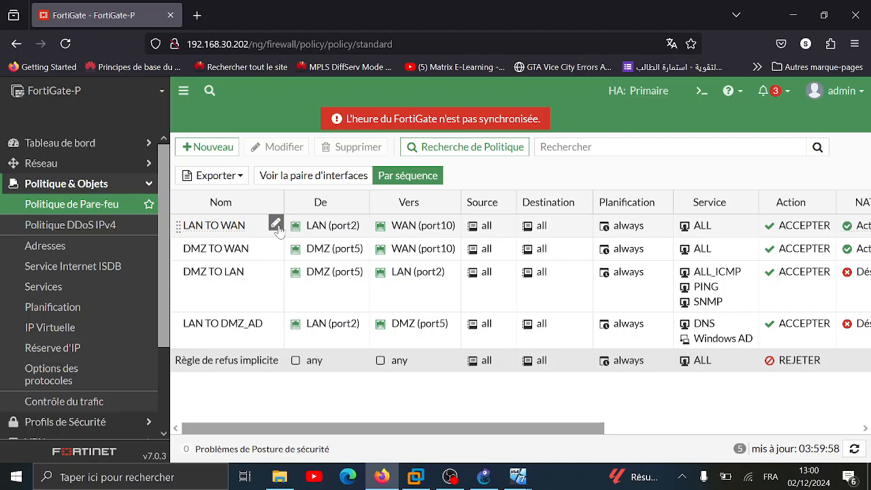
{"action": "left_click", "coordinate": [276, 224]}
{"action": "left_click", "coordinate": [276, 289]}
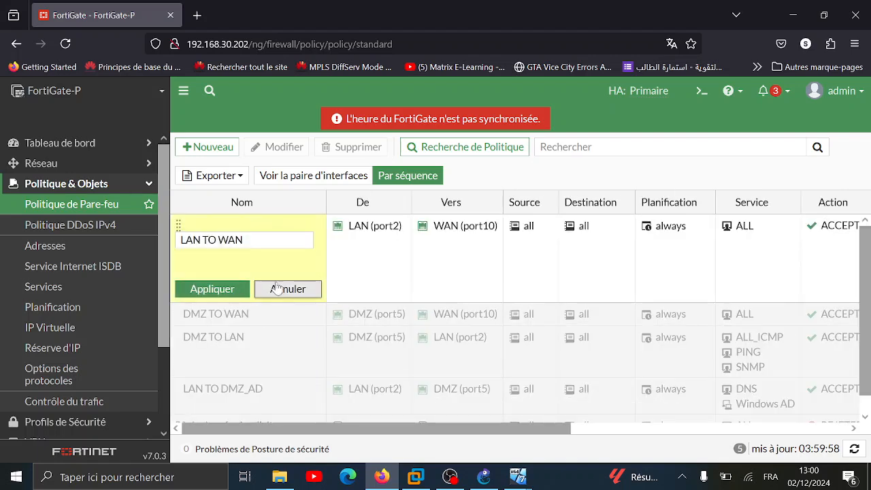
{"action": "left_click", "coordinate": [285, 289]}
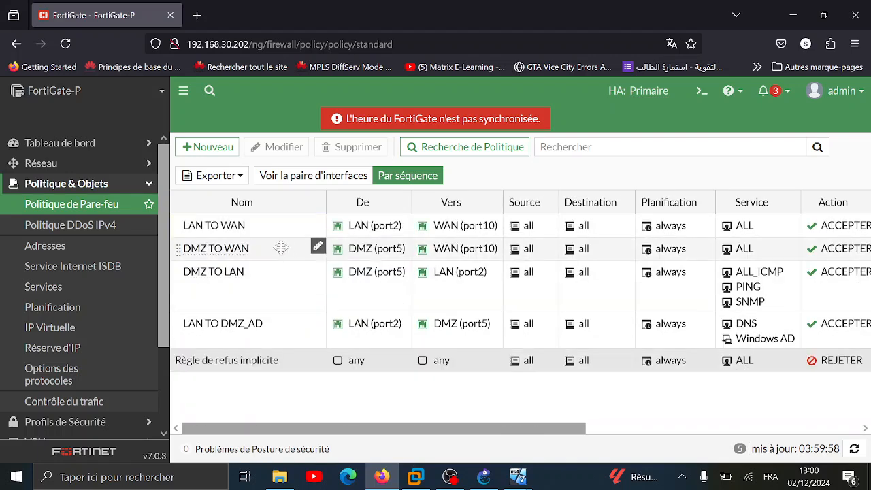
{"action": "double_click", "coordinate": [287, 230]}
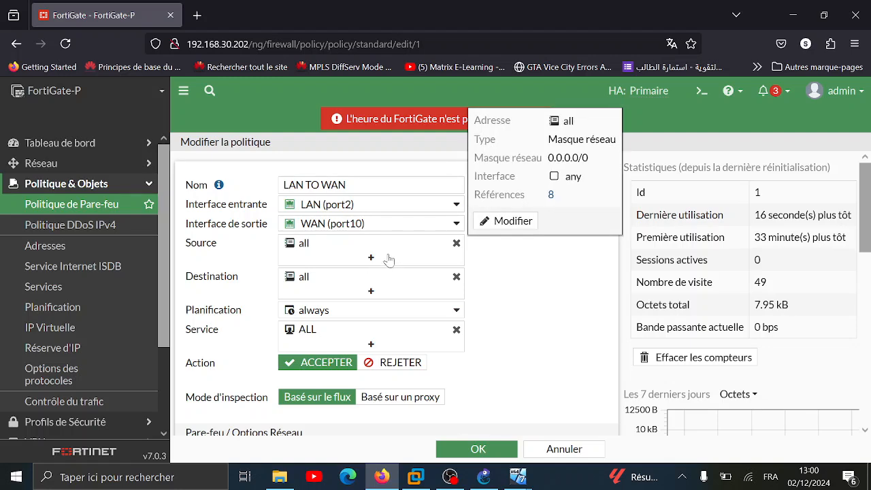
From the policy's Source field, create a new Address object
{"action": "left_click", "coordinate": [398, 252]}
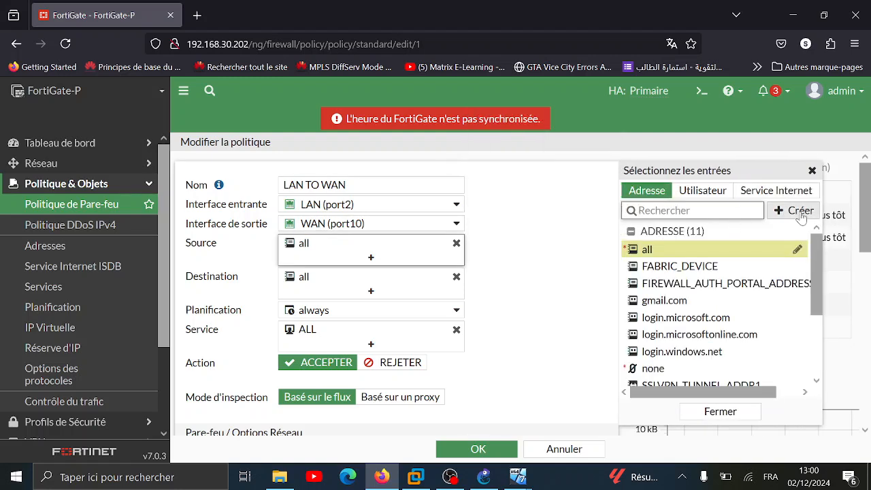
{"action": "left_click", "coordinate": [800, 211]}
{"action": "left_click", "coordinate": [655, 253]}
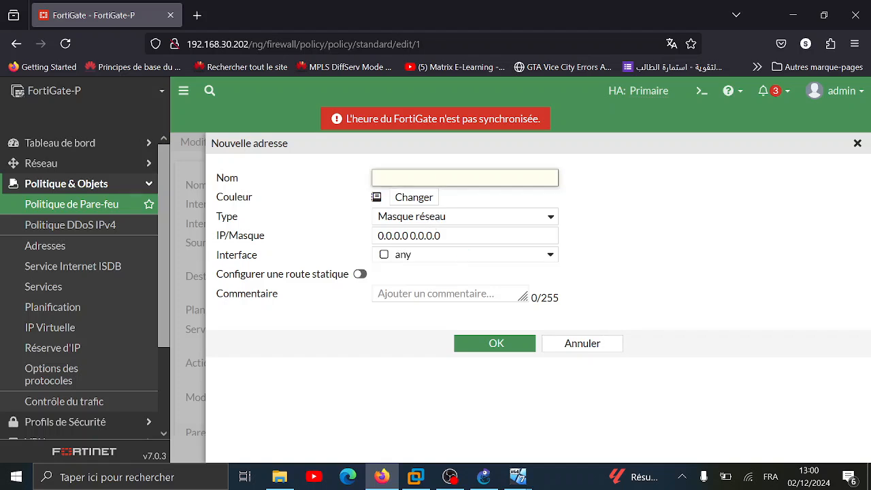
Name the address NETWORK_LAN and enter 172.16.1.0/24 as its IP/mask
{"action": "type", "text": "reseaul"}
{"action": "key", "text": "BackSpace"}
{"action": "key", "text": "BackSpace"}
{"action": "key", "text": "BackSpace"}
{"action": "key", "text": "BackSpace"}
{"action": "key", "text": "BackSpace"}
{"action": "type", "text": "W"}
{"action": "key", "text": "BackSpace"}
{"action": "type", "text": "NETWORK"}
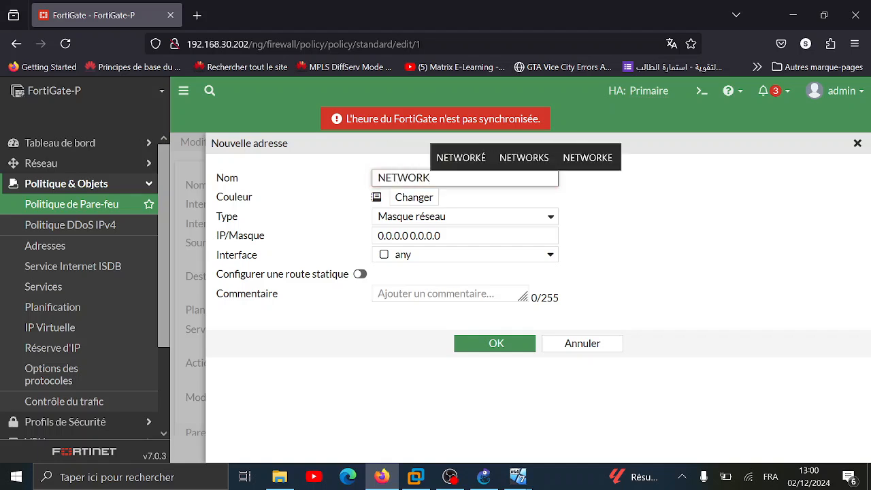
{"action": "type", "text": "_LAN"}
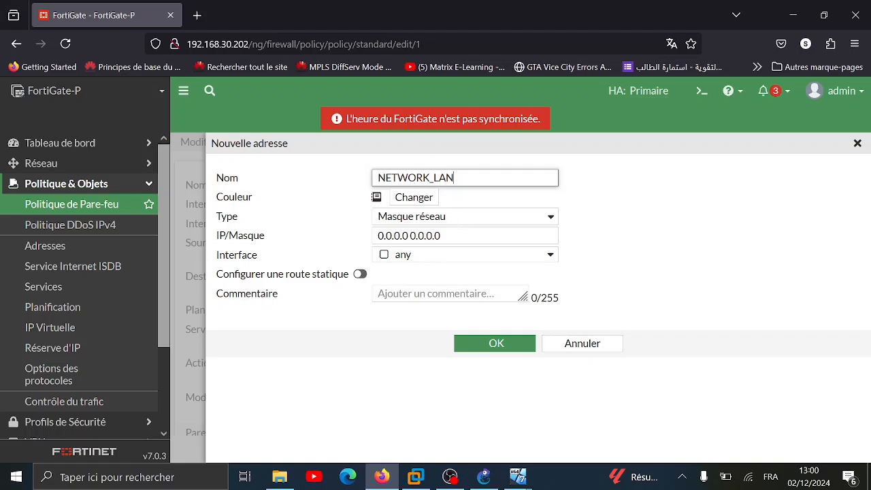
{"action": "key", "text": "Tab"}
{"action": "type", "text": "172"}
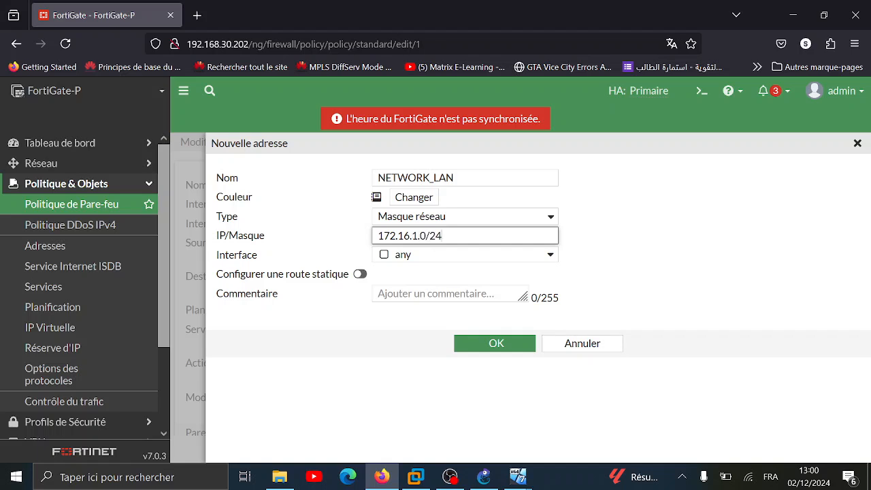
Keep type Masque réseau, pick a purple colour, bind it to LAN (port2), and save
{"action": "left_click", "coordinate": [435, 216]}
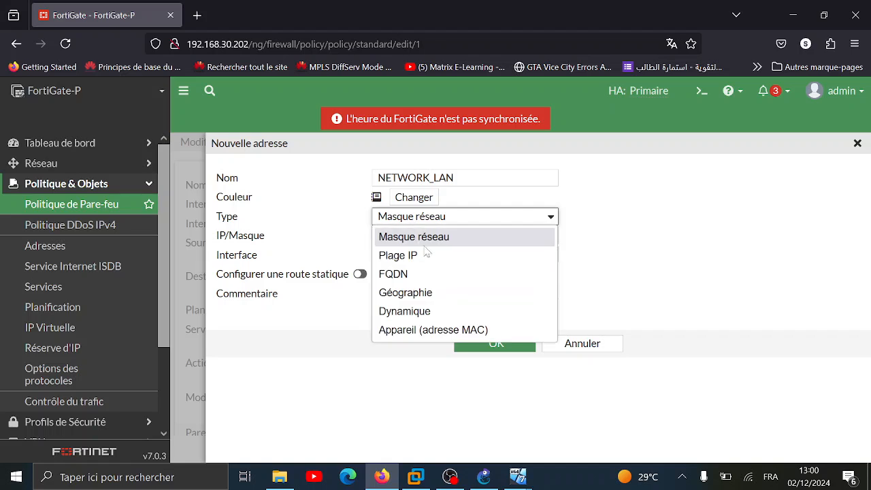
{"action": "left_click", "coordinate": [441, 228]}
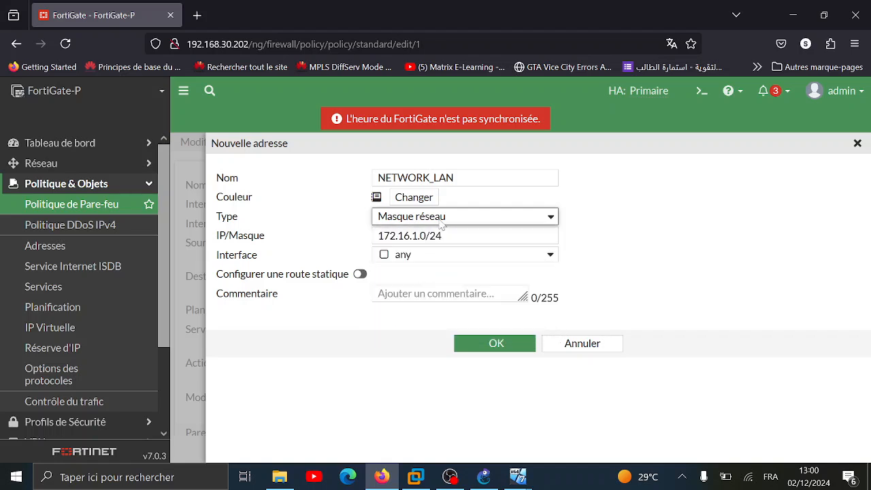
{"action": "left_click", "coordinate": [403, 199]}
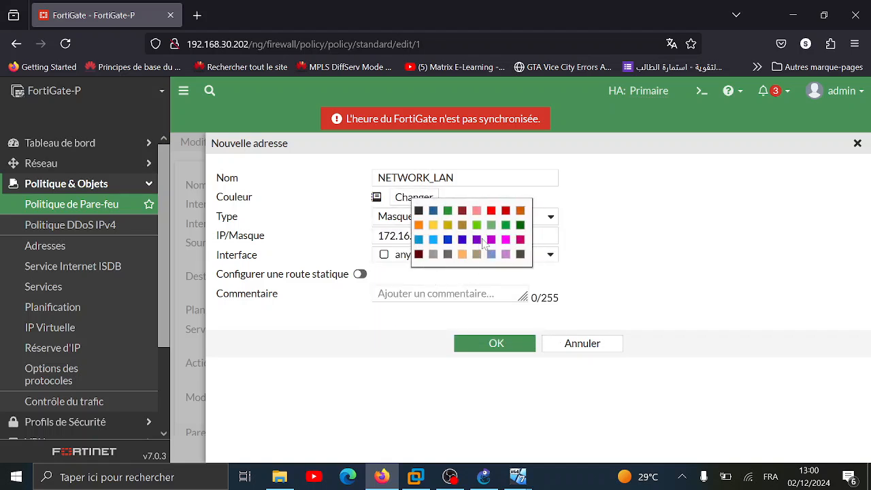
{"action": "left_click", "coordinate": [476, 239]}
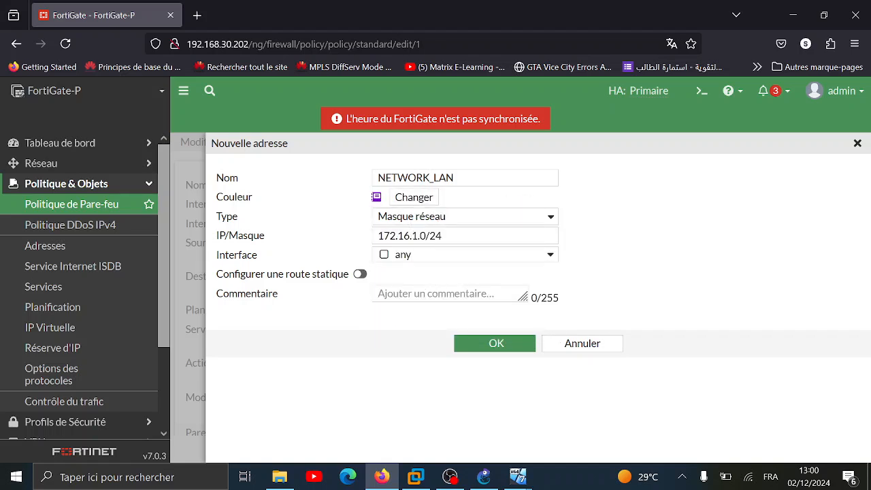
{"action": "left_click", "coordinate": [409, 256]}
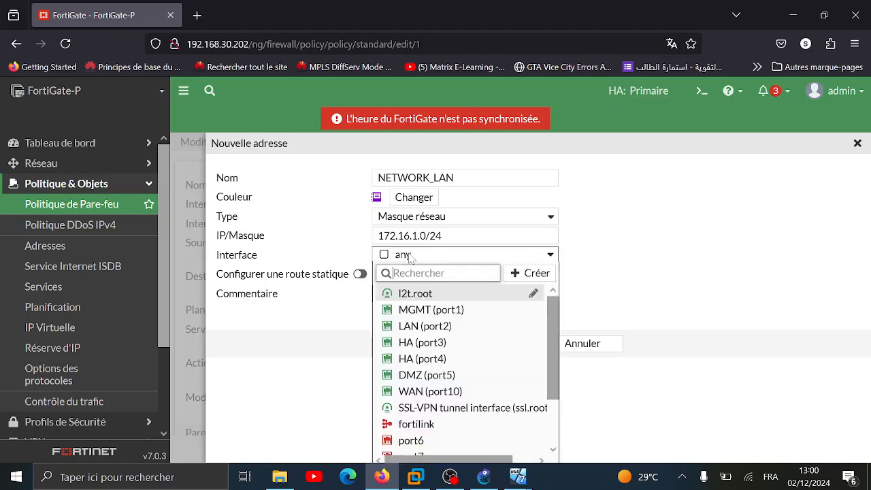
{"action": "left_click", "coordinate": [439, 324]}
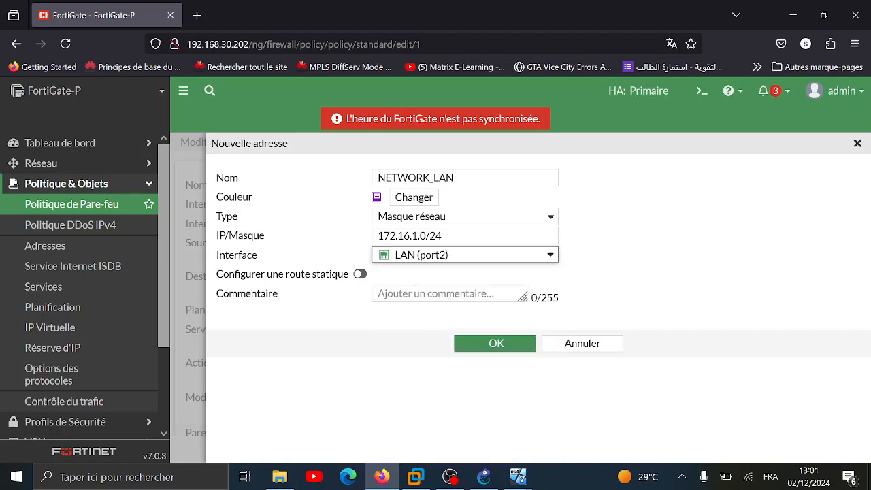
{"action": "left_click", "coordinate": [497, 345]}
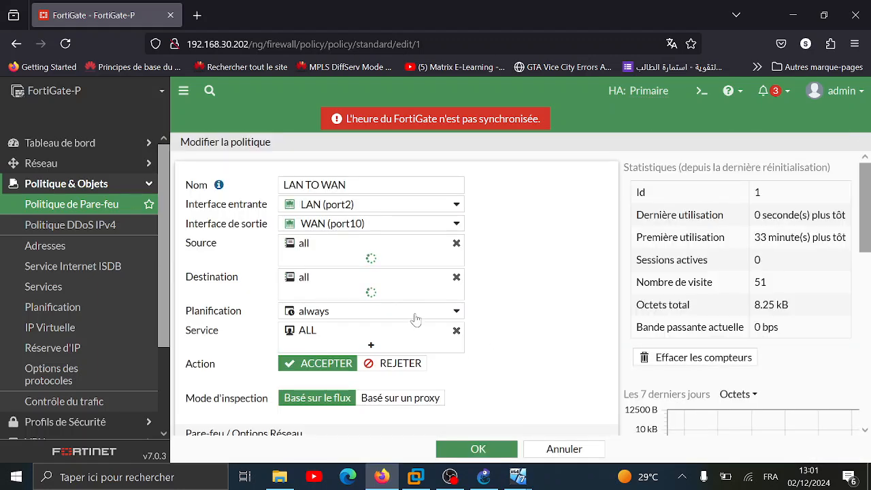
Remove 'all' from the policy source and browse the source address picker
{"action": "left_click", "coordinate": [456, 244]}
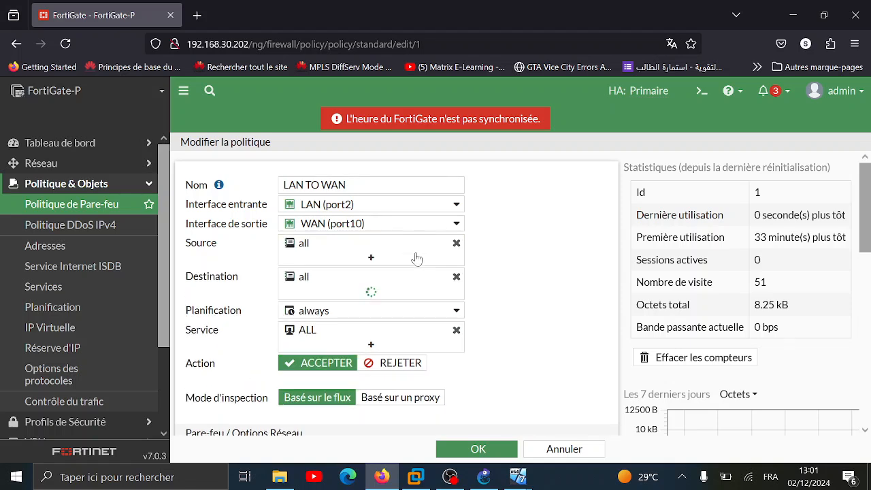
{"action": "left_click", "coordinate": [371, 257]}
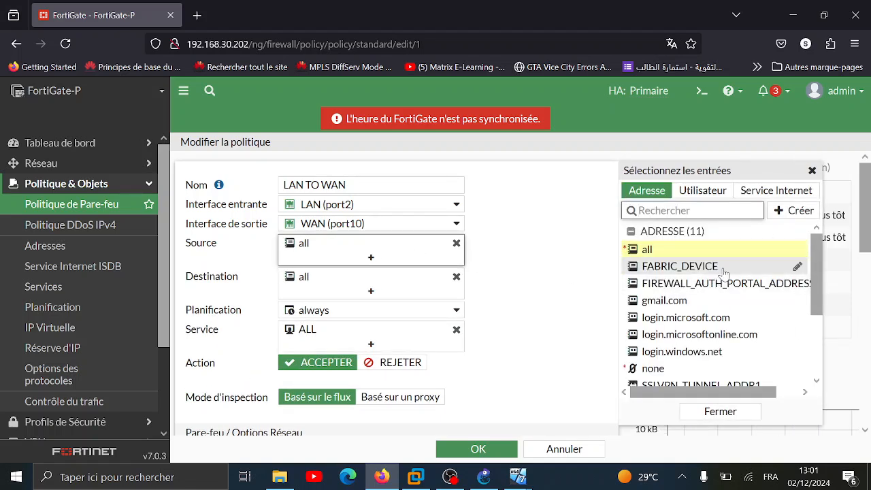
{"action": "scroll", "coordinate": [686, 299], "scroll_direction": "down", "scroll_amount": 2}
{"action": "scroll", "coordinate": [689, 300], "scroll_direction": "down", "scroll_amount": 1}
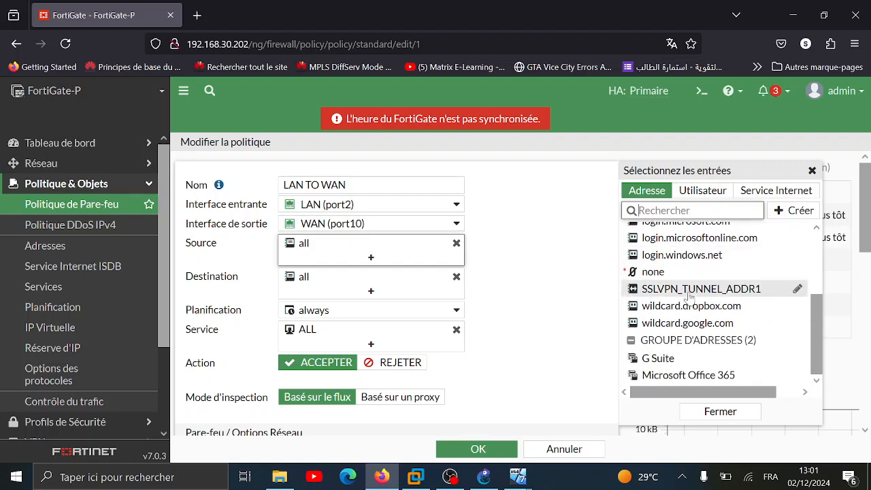
{"action": "scroll", "coordinate": [687, 361], "scroll_direction": "up", "scroll_amount": 3}
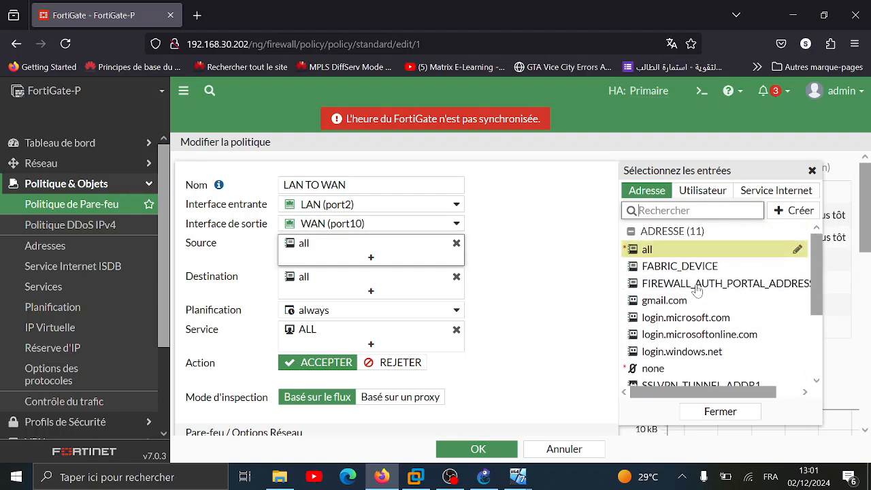
{"action": "scroll", "coordinate": [718, 292], "scroll_direction": "down", "scroll_amount": 3}
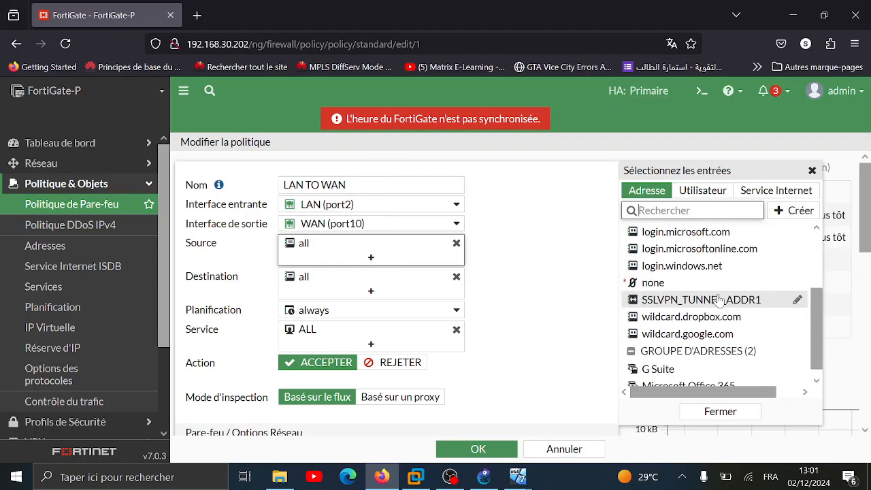
{"action": "scroll", "coordinate": [718, 294], "scroll_direction": "up", "scroll_amount": 4}
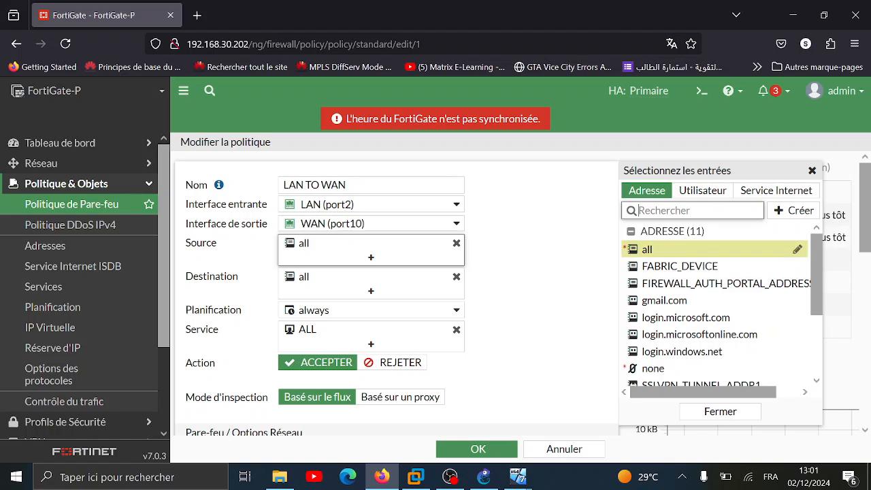
Add NETWORK_LAN from a NET search, then the AD group from the Utilisateur list, as policy sources
{"action": "type", "text": "NET"}
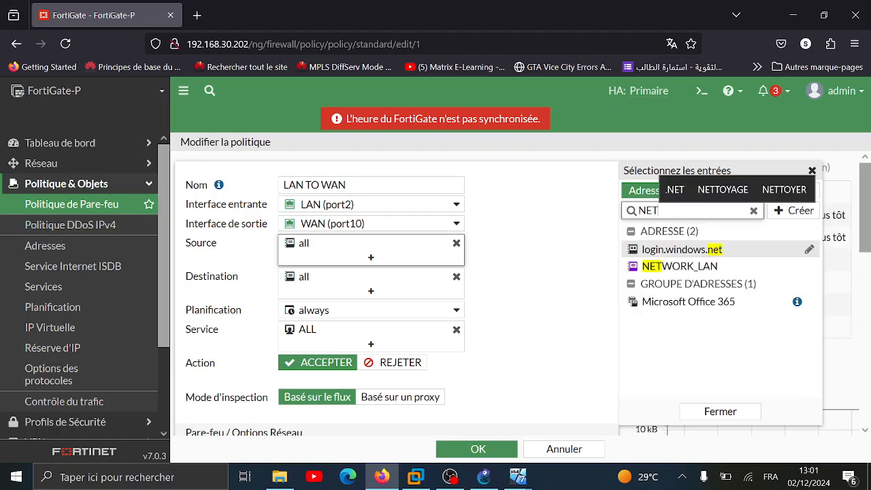
{"action": "left_click", "coordinate": [680, 266]}
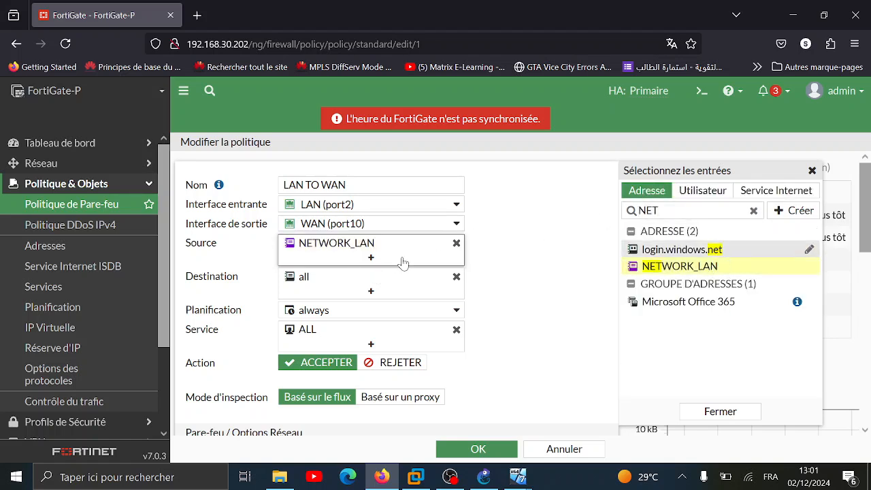
{"action": "left_click", "coordinate": [703, 190]}
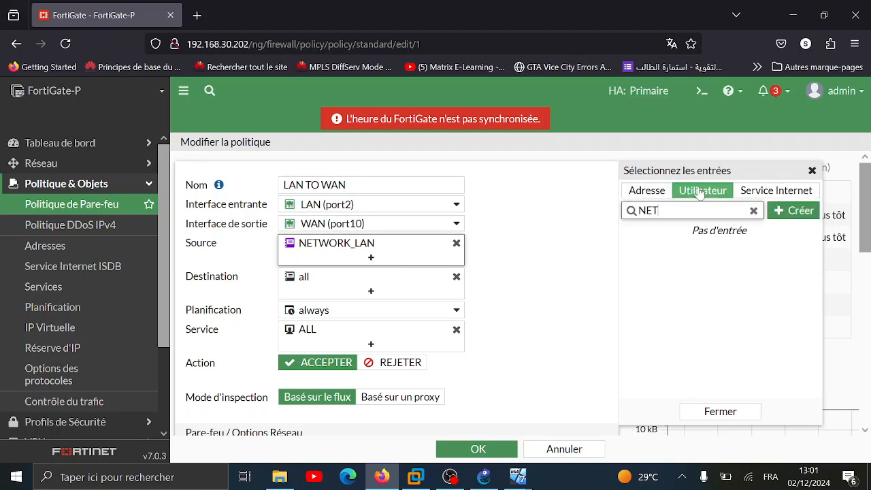
{"action": "left_click", "coordinate": [754, 210]}
{"action": "left_click", "coordinate": [664, 302]}
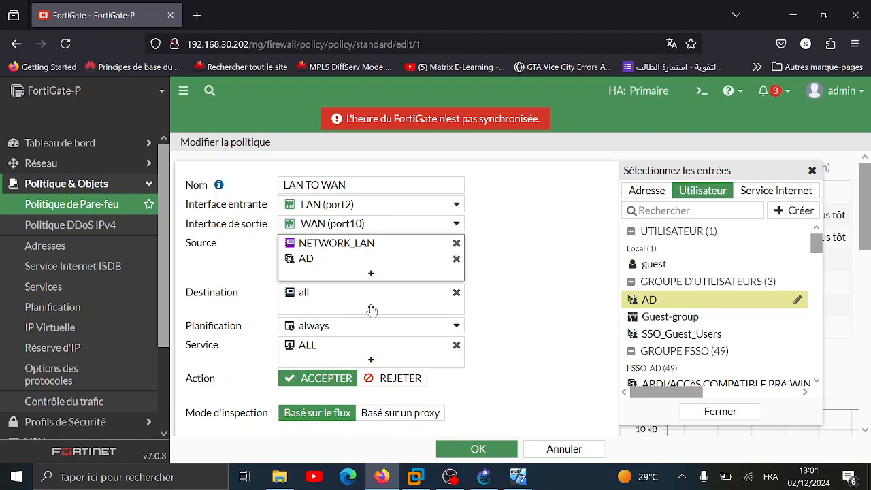
{"action": "scroll", "coordinate": [372, 310], "scroll_direction": "down", "scroll_amount": 2}
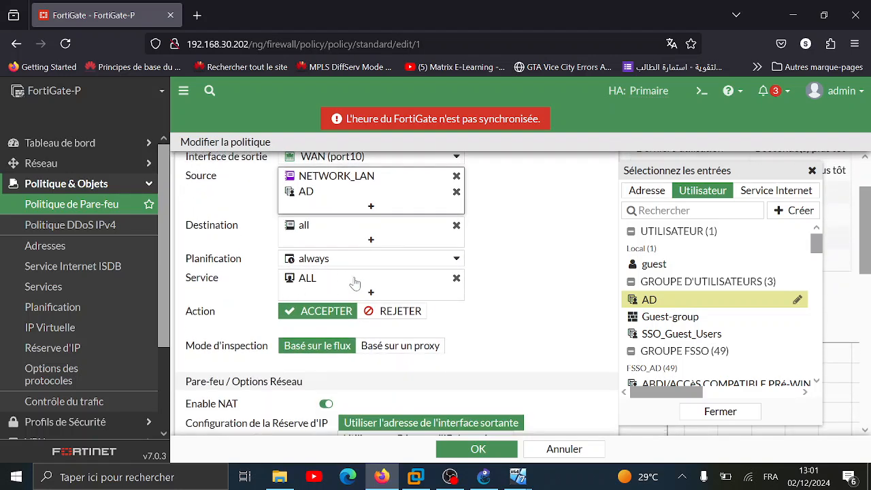
{"action": "scroll", "coordinate": [354, 282], "scroll_direction": "down", "scroll_amount": 1}
{"action": "scroll", "coordinate": [341, 285], "scroll_direction": "down", "scroll_amount": 4}
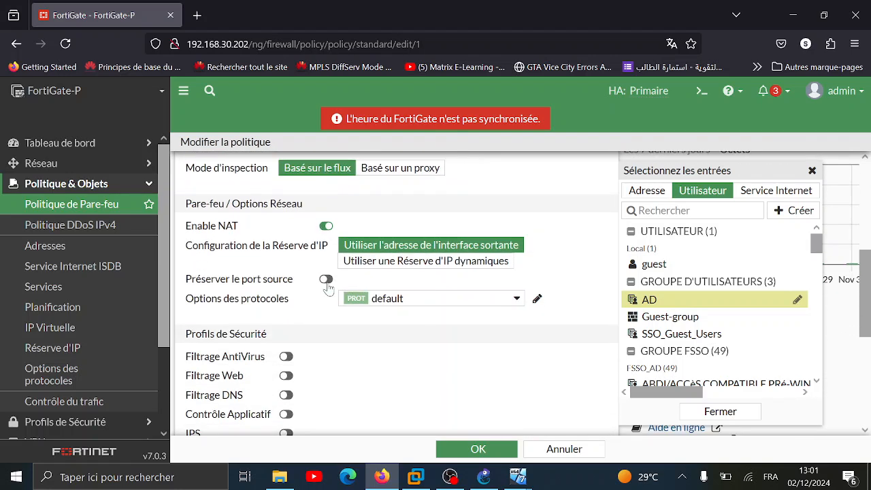
{"action": "scroll", "coordinate": [328, 288], "scroll_direction": "down", "scroll_amount": 1}
{"action": "scroll", "coordinate": [382, 272], "scroll_direction": "down", "scroll_amount": 5}
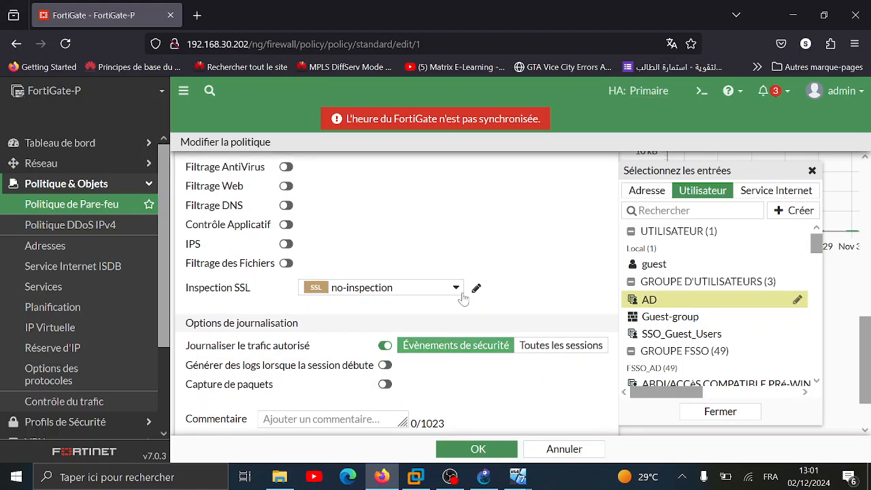
{"action": "scroll", "coordinate": [463, 298], "scroll_direction": "up", "scroll_amount": 10}
{"action": "scroll", "coordinate": [463, 298], "scroll_direction": "down", "scroll_amount": 12}
Save the LAN TO WAN policy so the list shows sources AD and NETWORK_LAN
{"action": "left_click", "coordinate": [478, 450]}
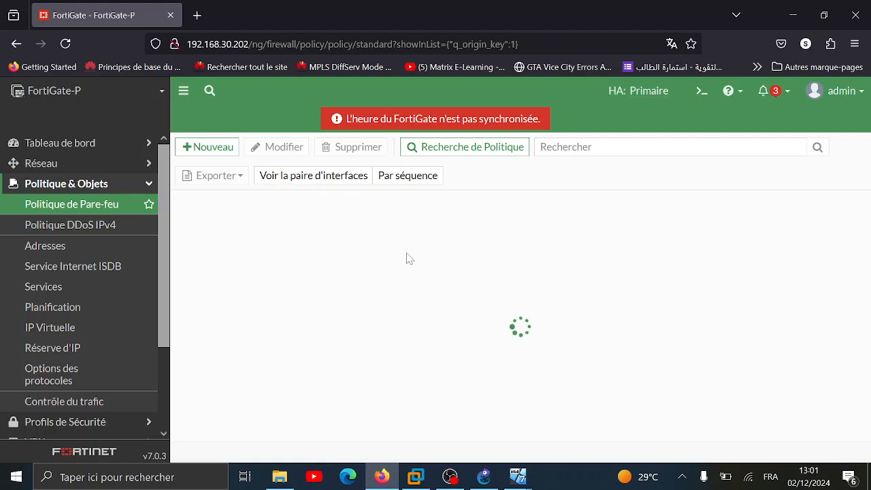
On the Windows 7 VM, run ipconfig in a command prompt to confirm address 172.16.1.2
{"action": "mouse_move", "coordinate": [528, 477]}
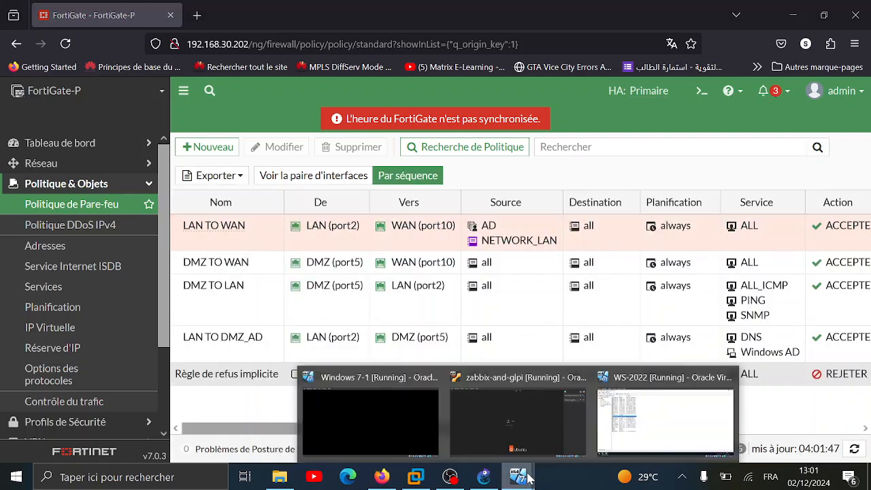
{"action": "left_click", "coordinate": [639, 414]}
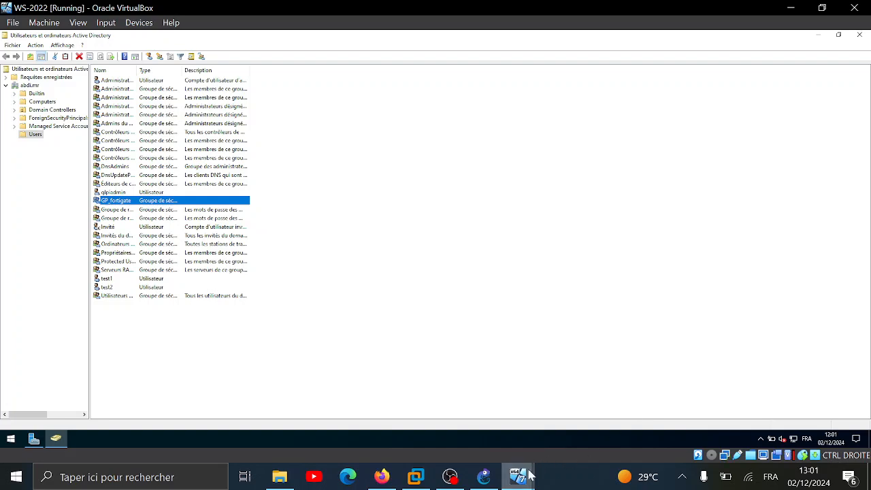
{"action": "left_click", "coordinate": [408, 419]}
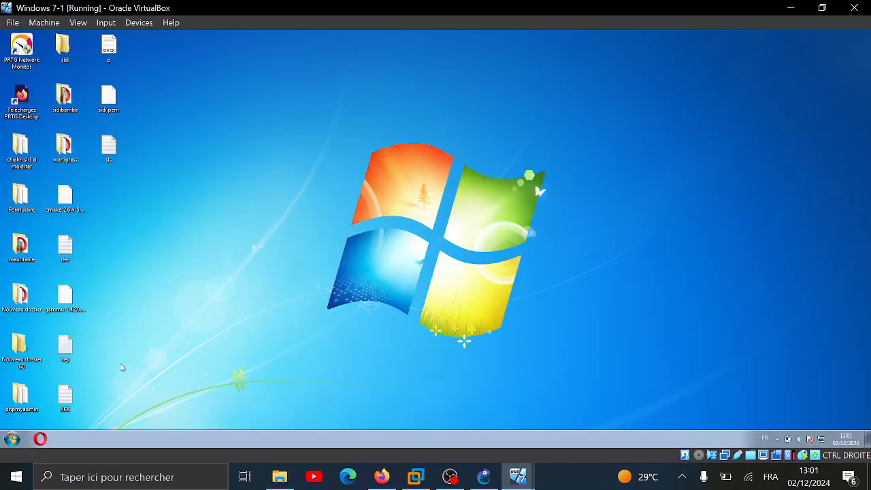
{"action": "key", "text": "super"}
{"action": "key", "text": "super"}
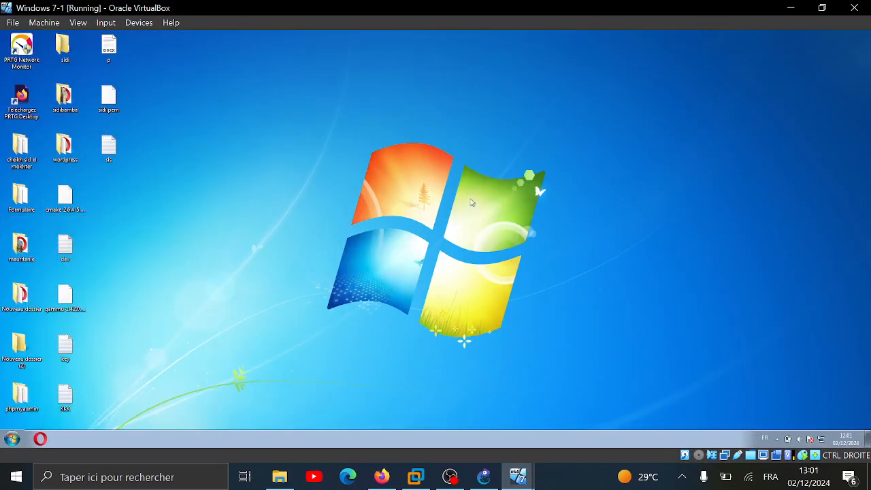
{"action": "key", "text": "super+r"}
{"action": "type", "text": "cmd"}
{"action": "key", "text": "Return"}
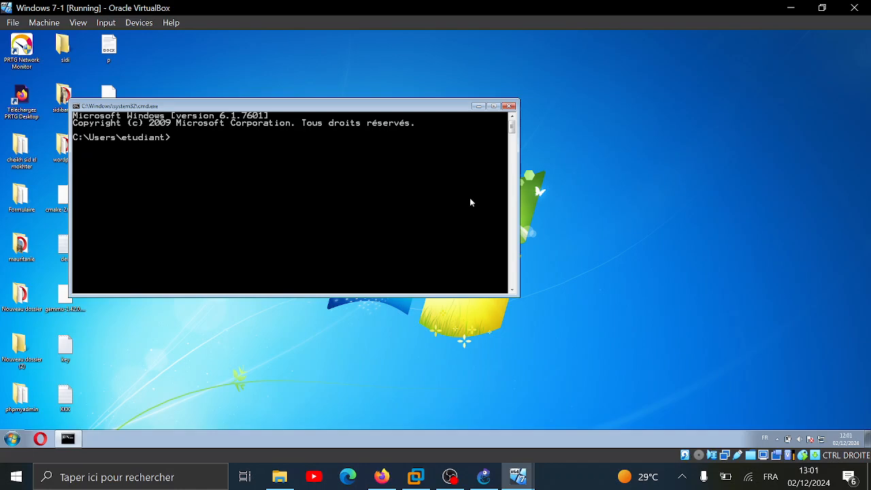
{"action": "type", "text": "ipconfig"}
{"action": "key", "text": "Return"}
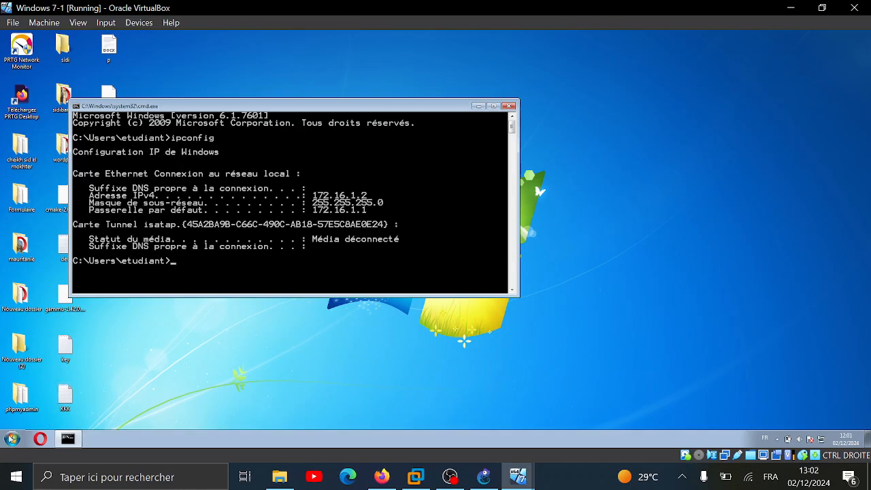
Log off Windows 7 to the logon screen with the AD test user's credentials
{"action": "key", "text": "super"}
{"action": "left_click", "coordinate": [174, 415]}
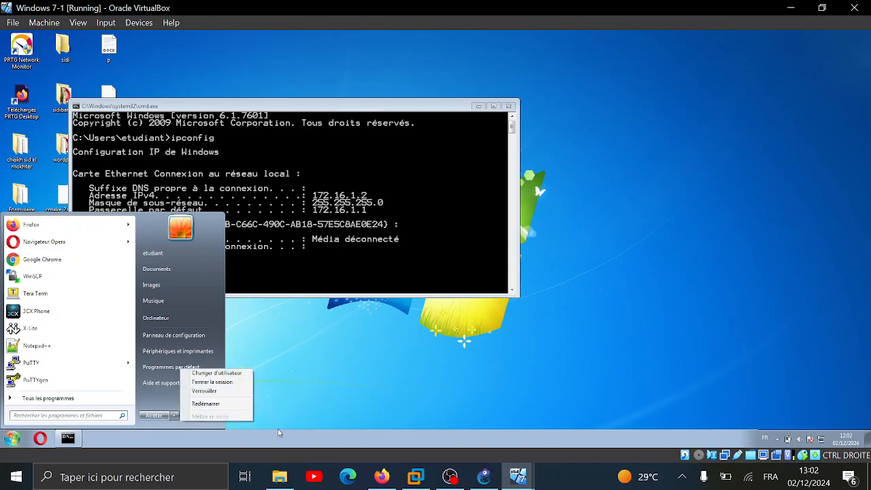
{"action": "left_click", "coordinate": [450, 476]}
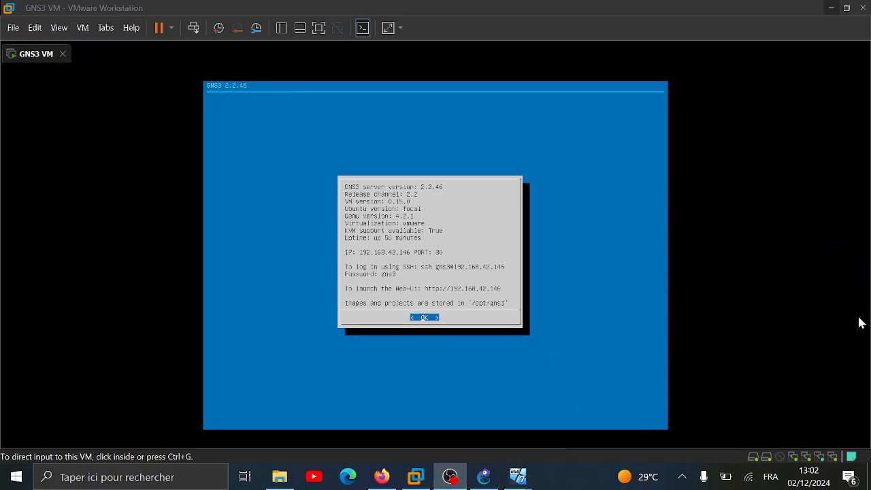
{"action": "left_click", "coordinate": [518, 476]}
Sign in to the Windows 7 VM as the AD test user
{"action": "mouse_move", "coordinate": [518, 476]}
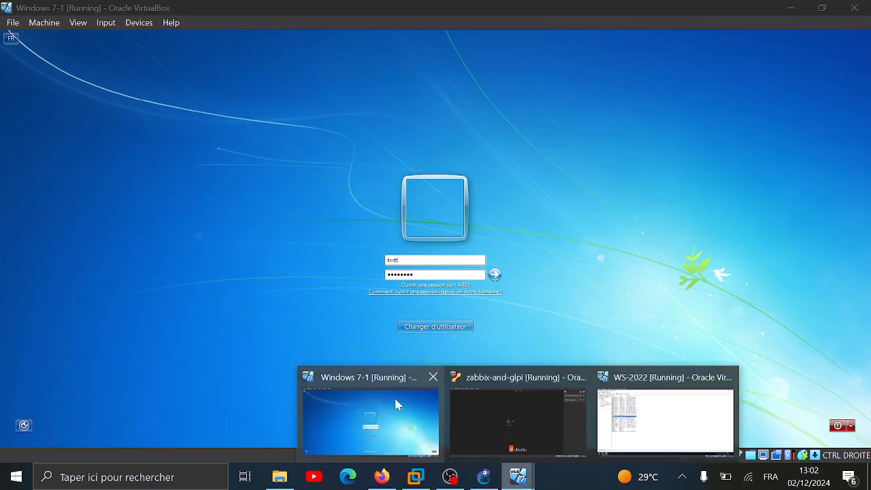
{"action": "left_click", "coordinate": [398, 404]}
{"action": "key", "text": "Return"}
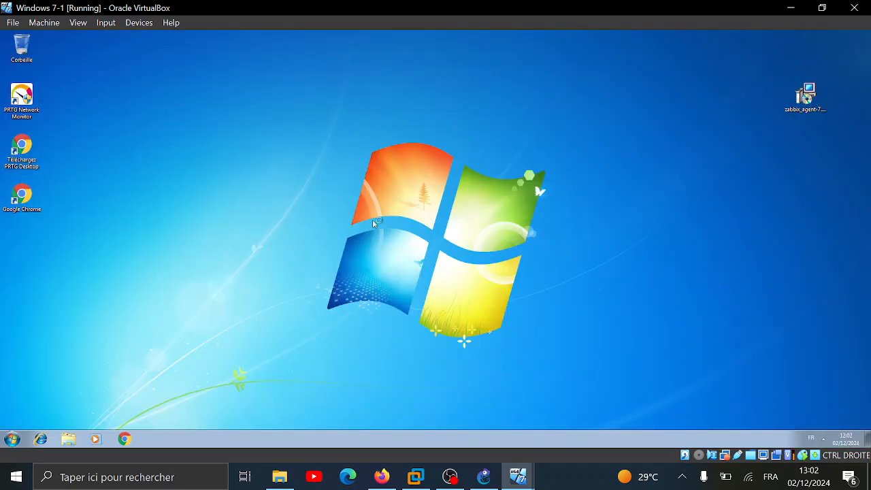
Open a command prompt and set its console font to 12 x 16
{"action": "key", "text": "super+r"}
{"action": "type", "text": "cmd"}
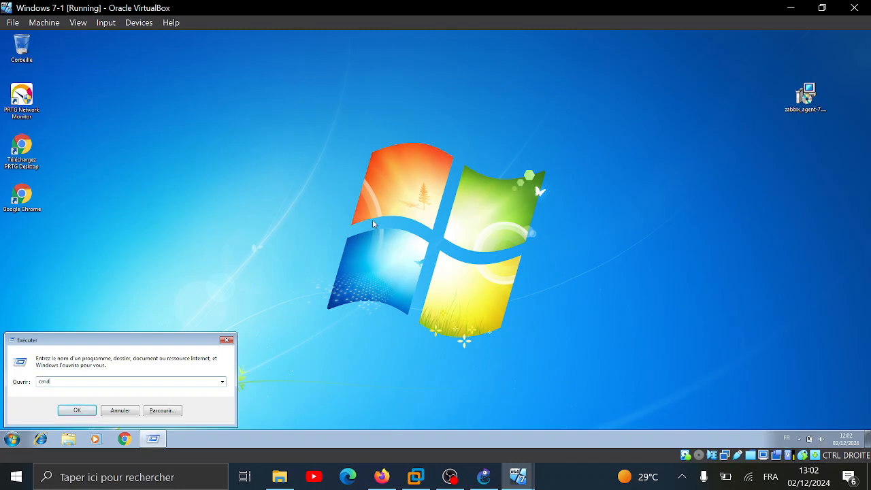
{"action": "key", "text": "Return"}
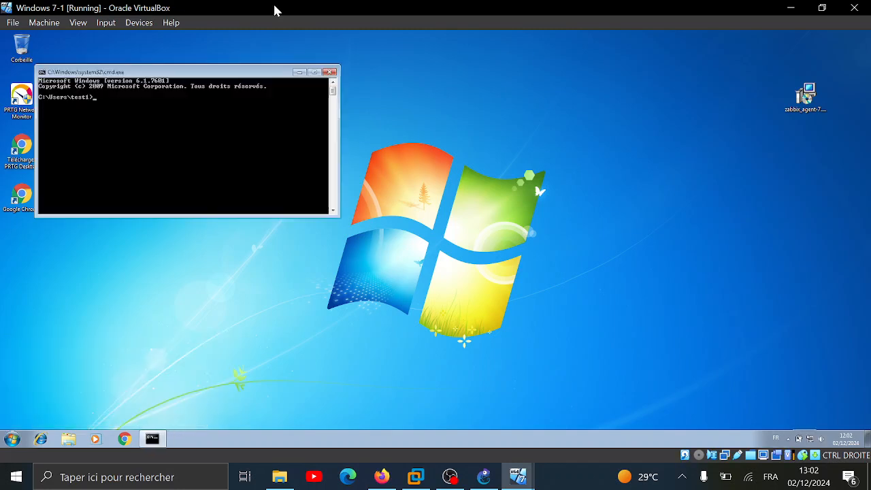
{"action": "right_click", "coordinate": [233, 77]}
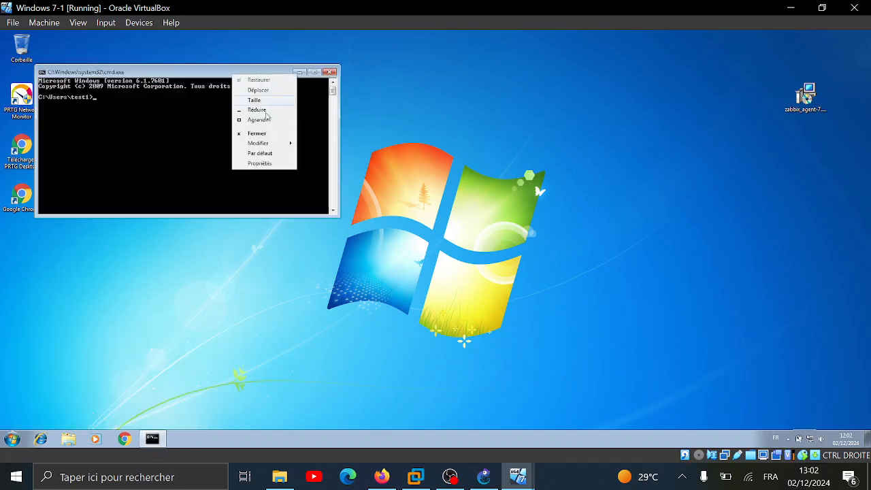
{"action": "left_click", "coordinate": [259, 164]}
{"action": "left_click", "coordinate": [84, 93]}
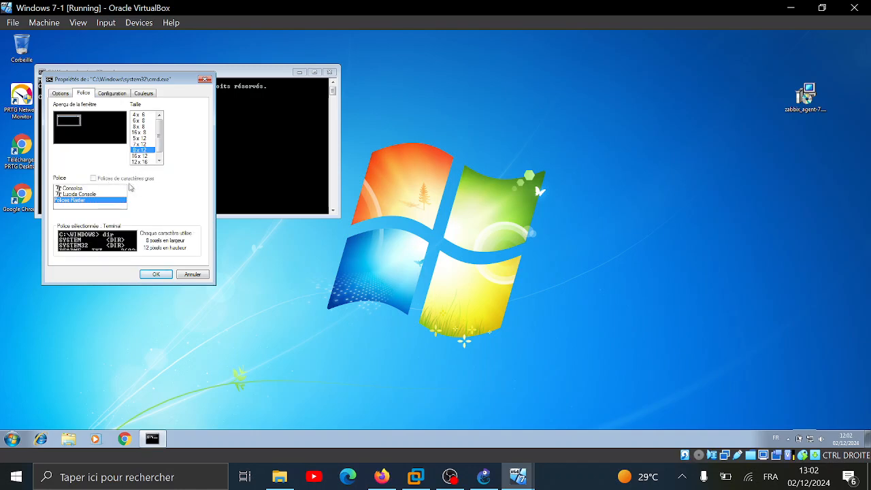
{"action": "left_click", "coordinate": [60, 94]}
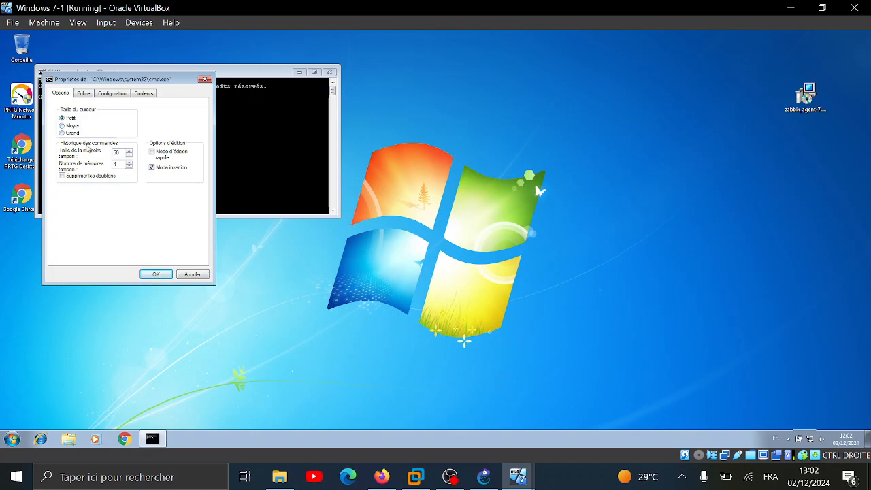
{"action": "left_click", "coordinate": [83, 93]}
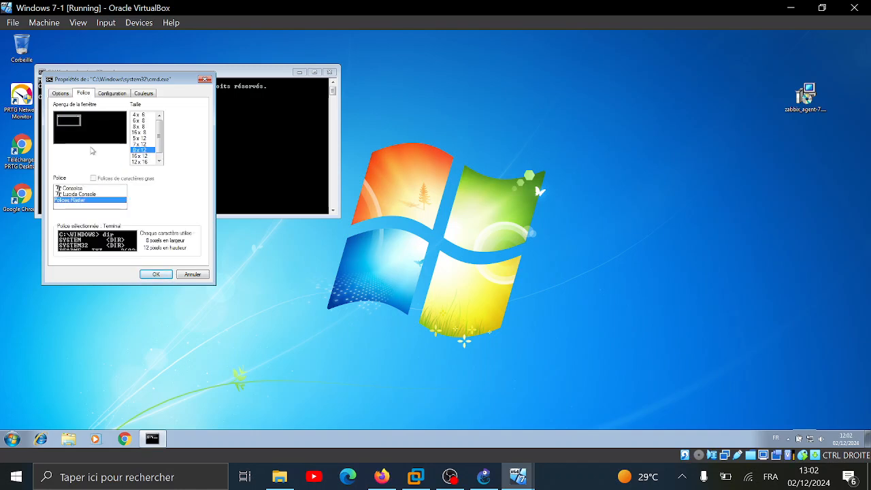
{"action": "left_click", "coordinate": [157, 274]}
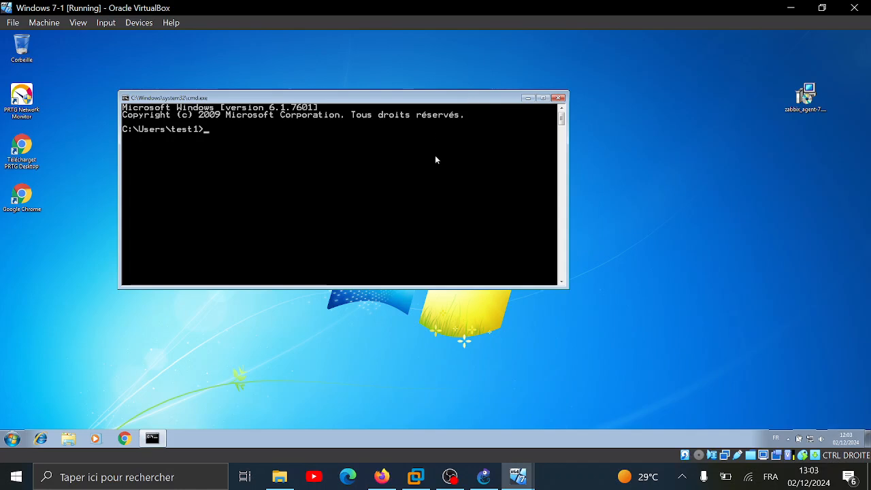
Ping 8.8.8.8 from the AD test user's prompt, getting 4 replies with 0% loss
{"action": "type", "text": "ping "}
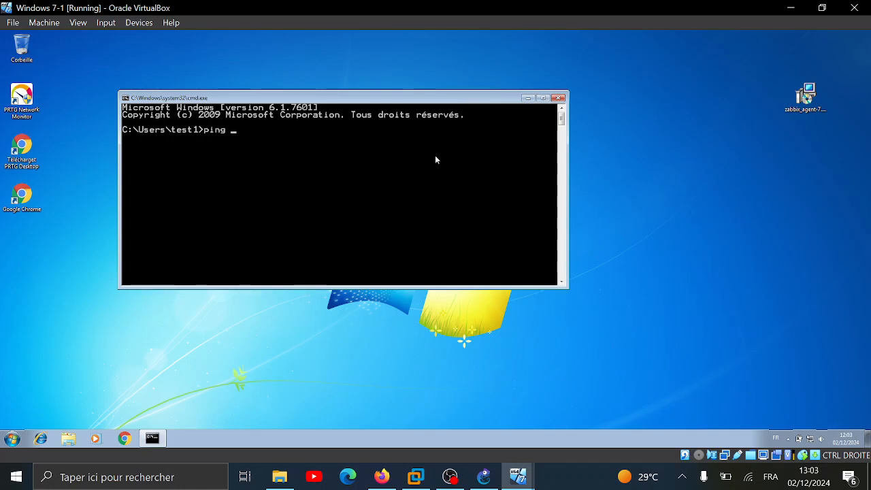
{"action": "type", "text": "8.8.8.8"}
{"action": "key", "text": "Return"}
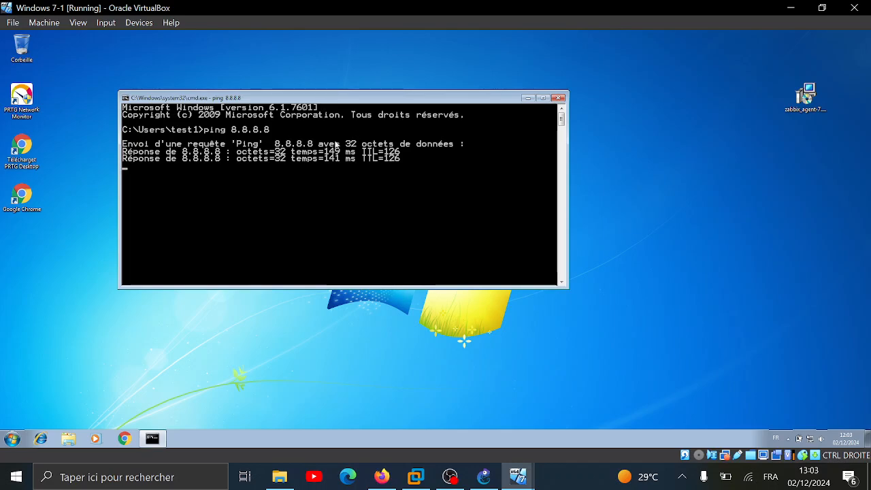
{"action": "left_click", "coordinate": [382, 476]}
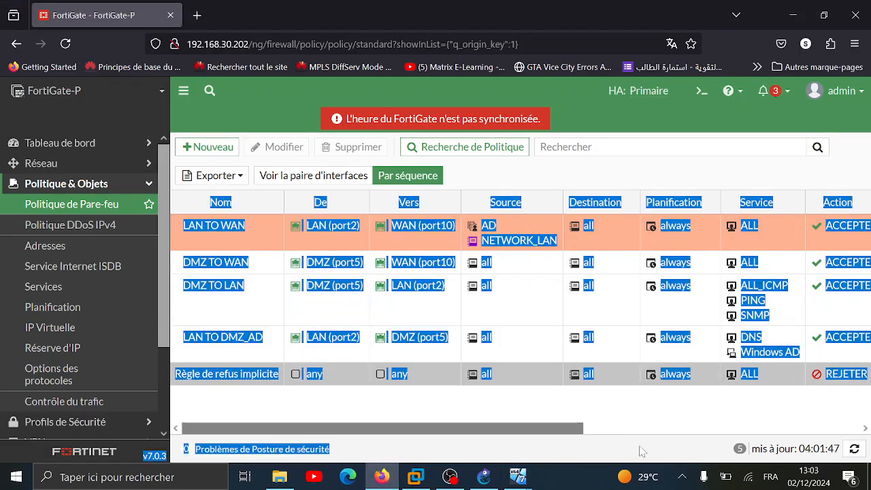
{"action": "left_click_drag", "start_coordinate": [589, 429], "coordinate": [856, 225]}
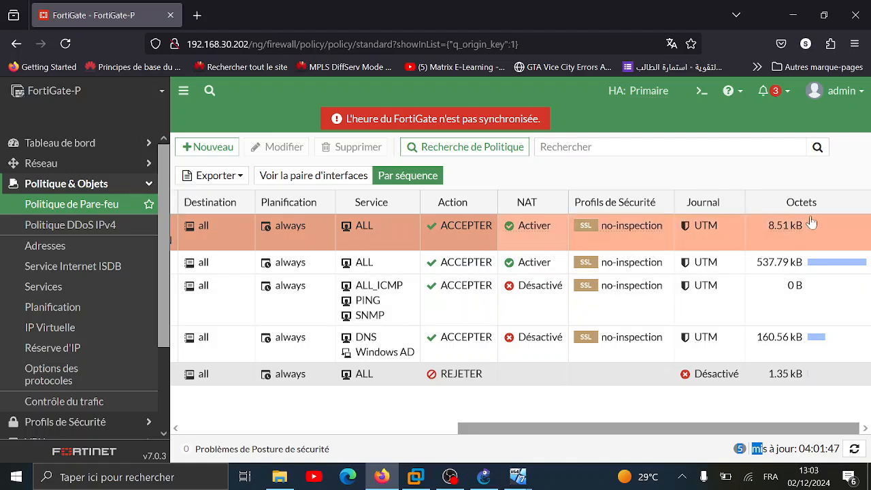
{"action": "left_click", "coordinate": [169, 91]}
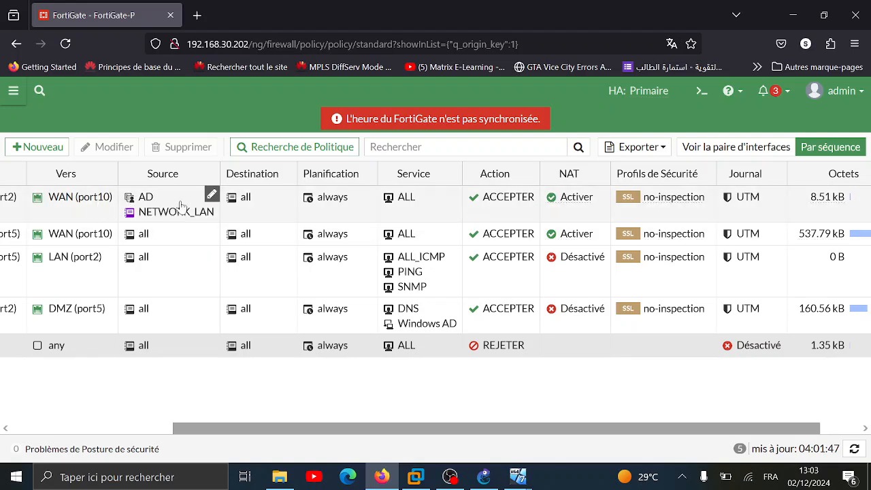
{"action": "scroll", "coordinate": [122, 212], "scroll_direction": "left", "scroll_amount": 2}
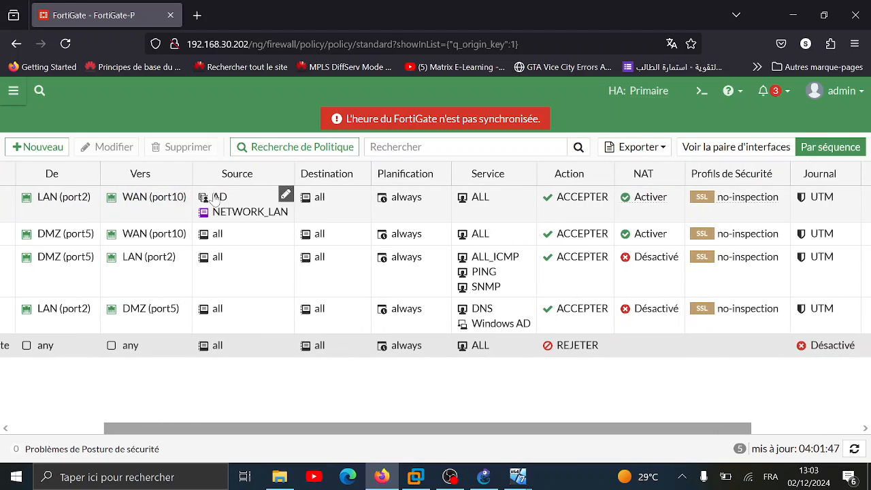
{"action": "scroll", "coordinate": [217, 204], "scroll_direction": "right", "scroll_amount": 3}
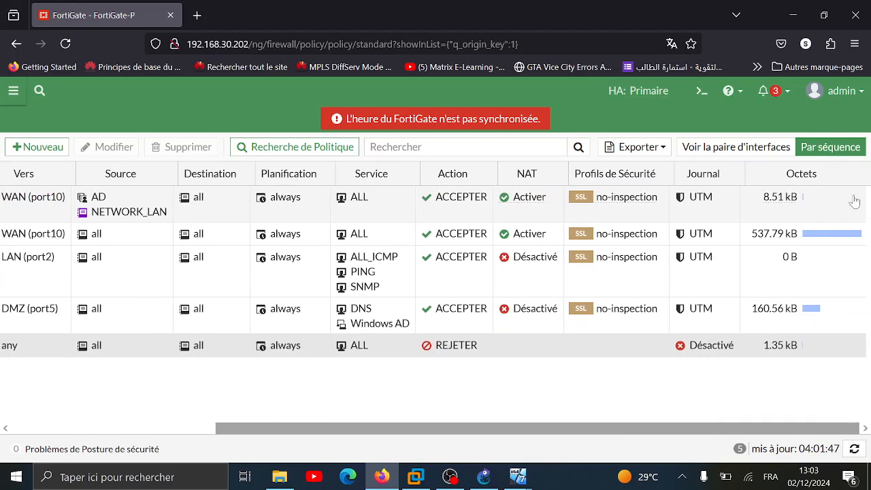
{"action": "left_click", "coordinate": [451, 478]}
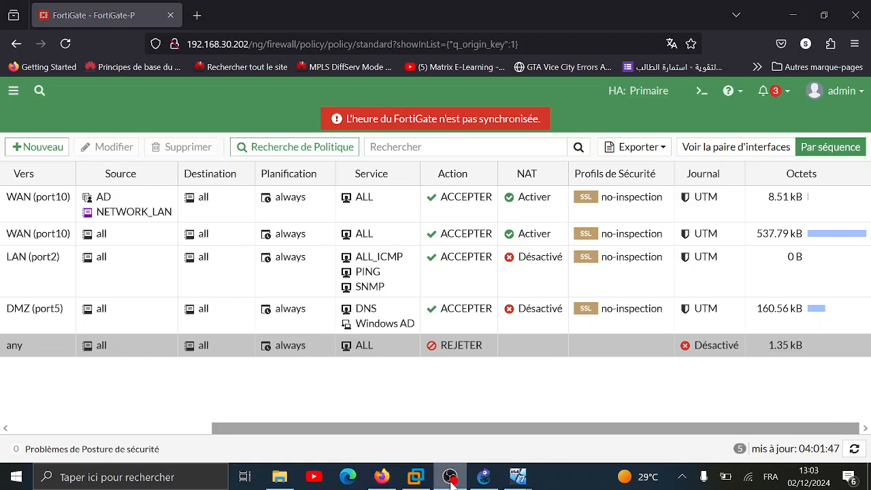